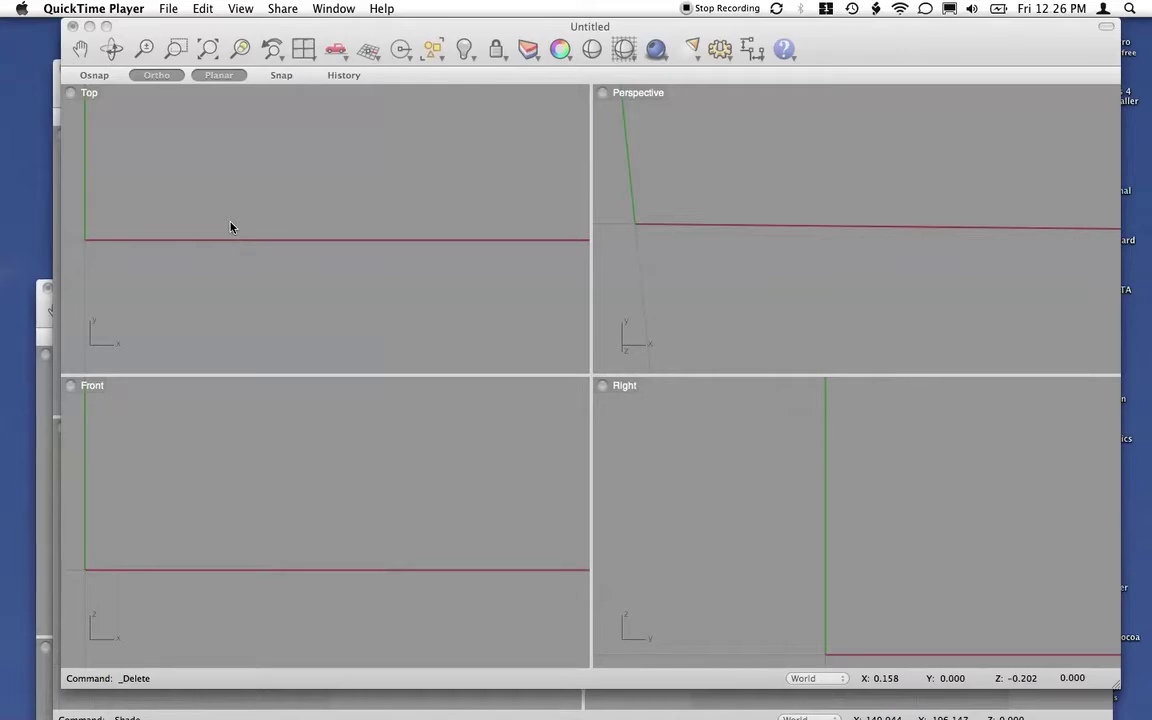
In fauvel-rhino.txt, remove the last-line 'enter' and first-line 'polyline', then start retyping 'enter'
key("super+Tab")
key("super+Tab")
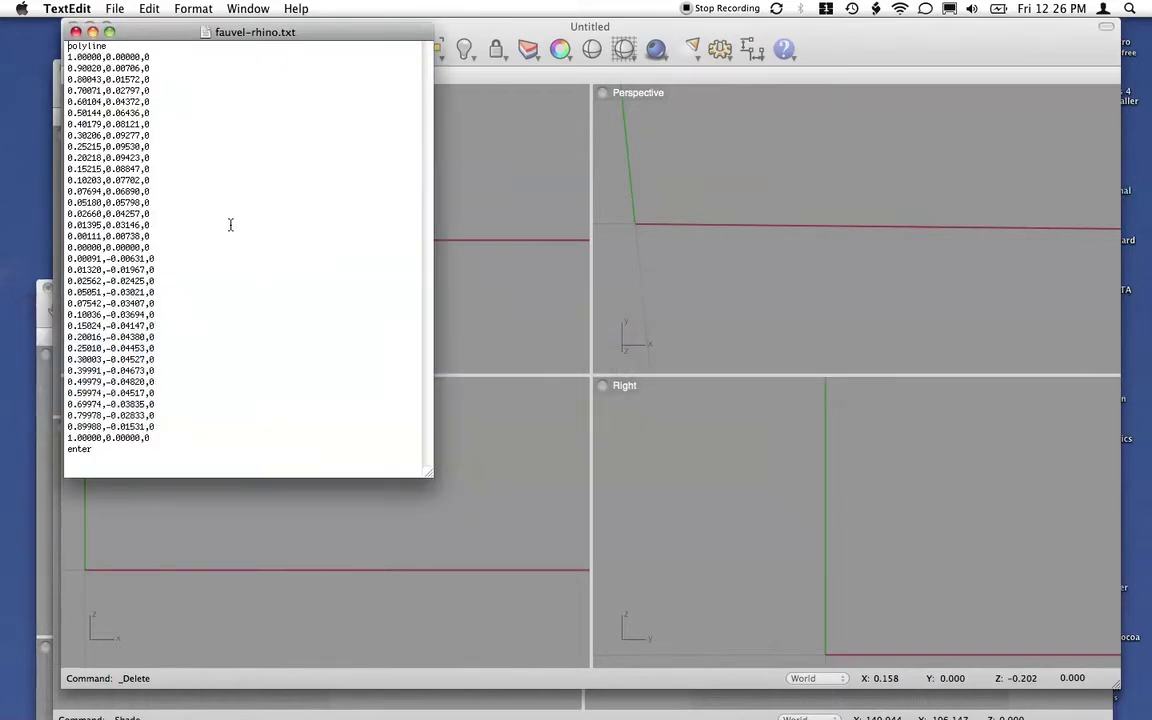
left_click_drag(93, 450, 42, 451)
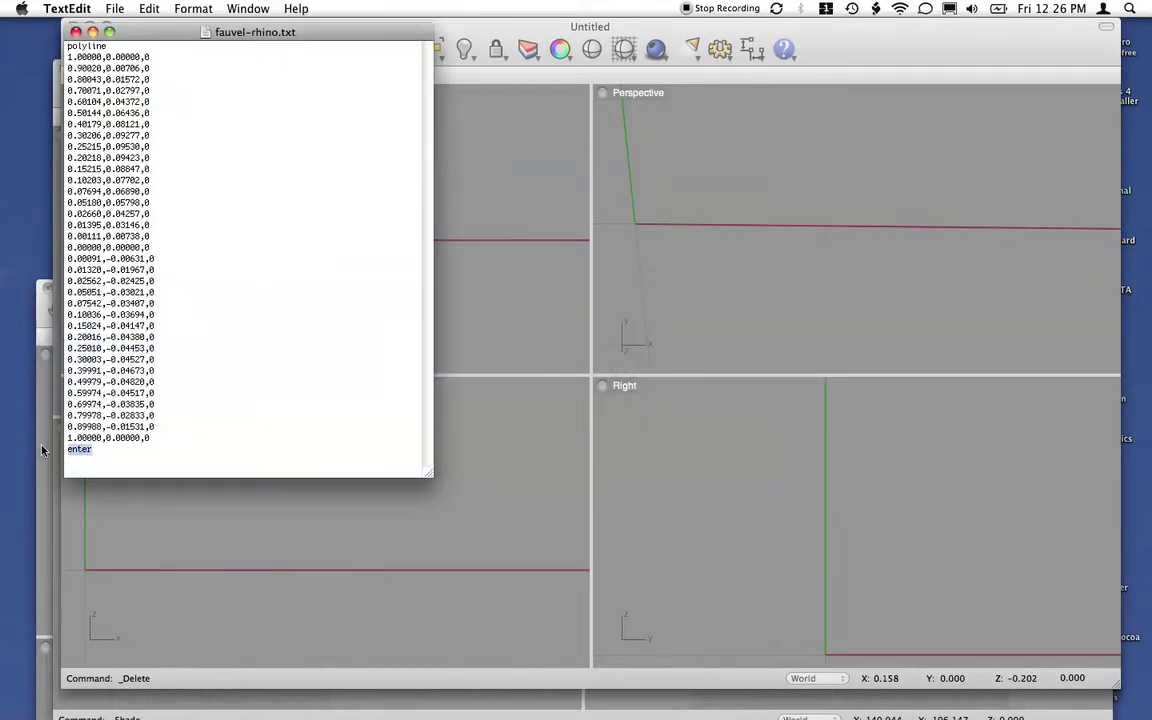
key("BackSpace")
left_click_drag(107, 45, 62, 44)
key("BackSpace")
left_click(98, 450)
type("e")
Run Tools > Commands > Read from File on fauvel-rhino.txt to draw the airfoil polyline
left_click(483, 195)
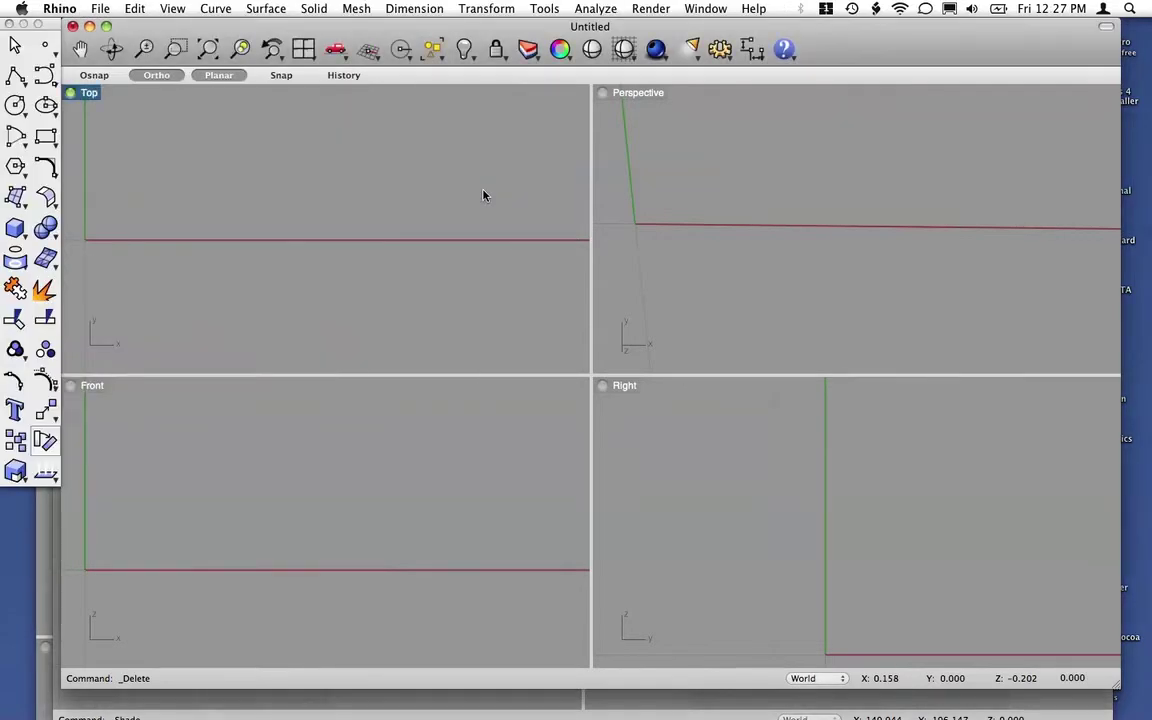
left_click(545, 7)
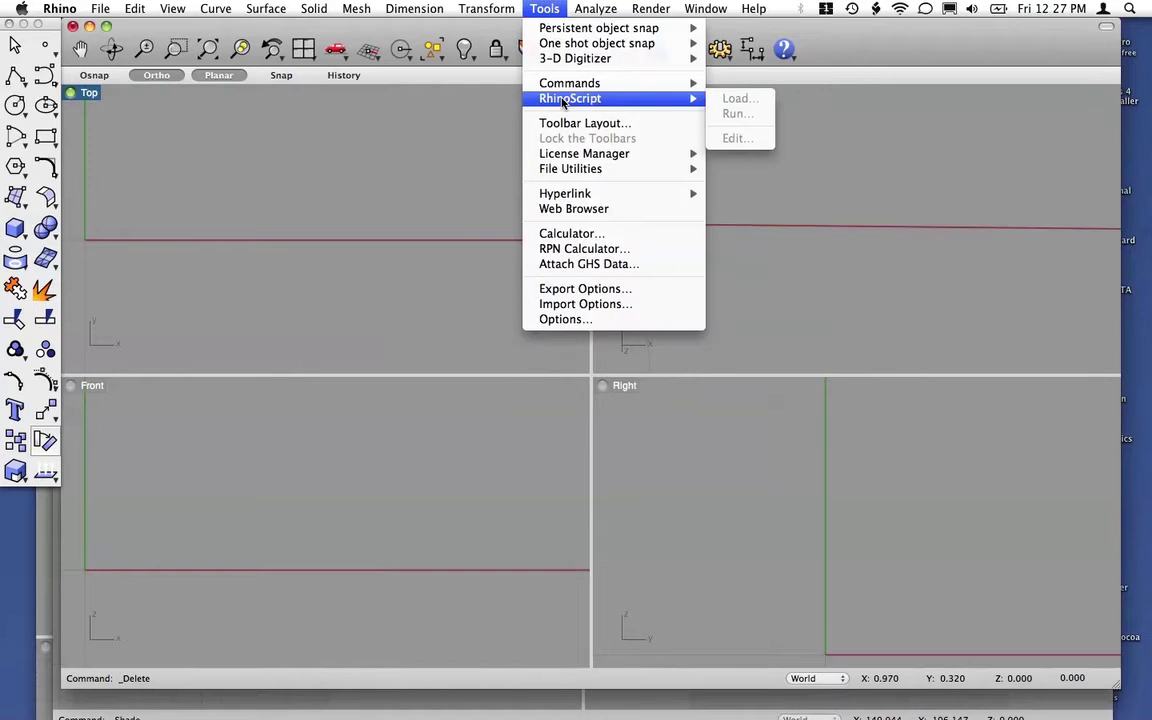
mouse_move(561, 85)
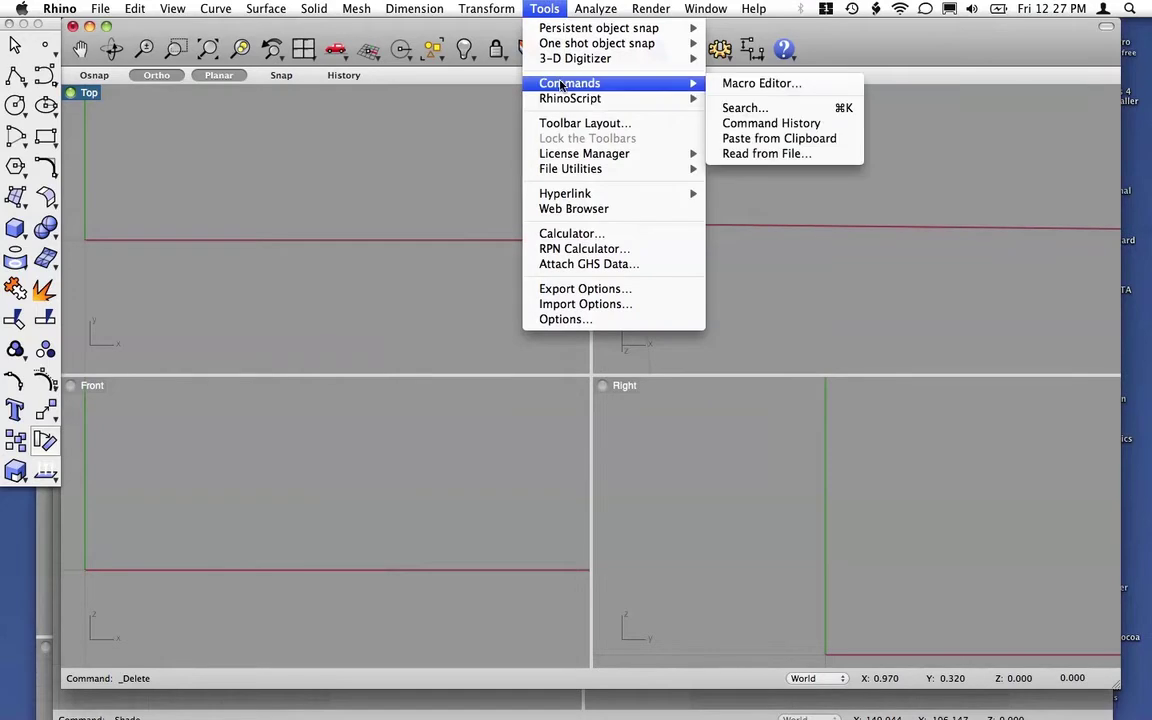
left_click(778, 154)
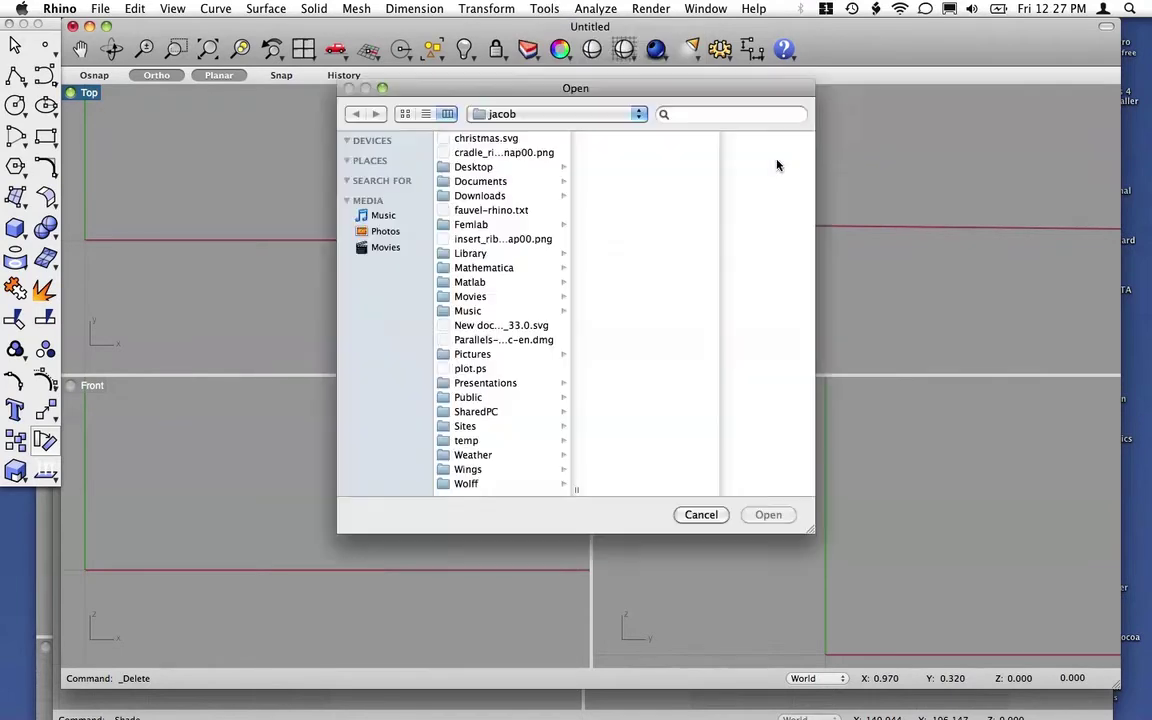
left_click(500, 213)
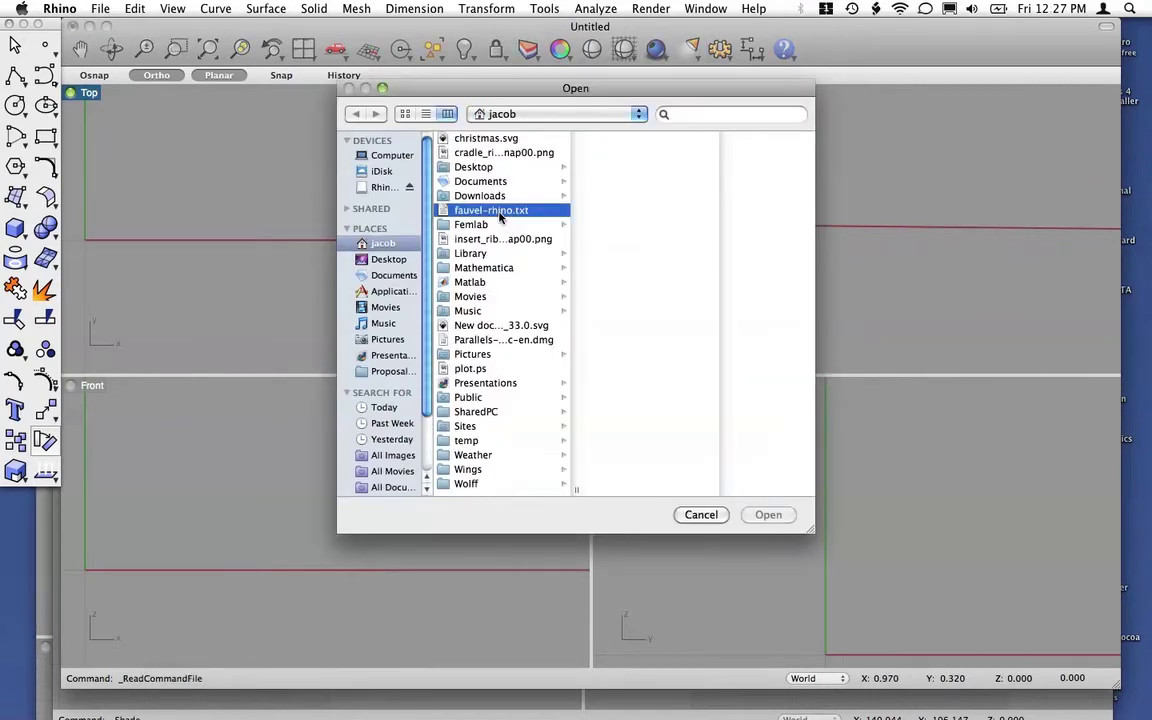
left_click(763, 514)
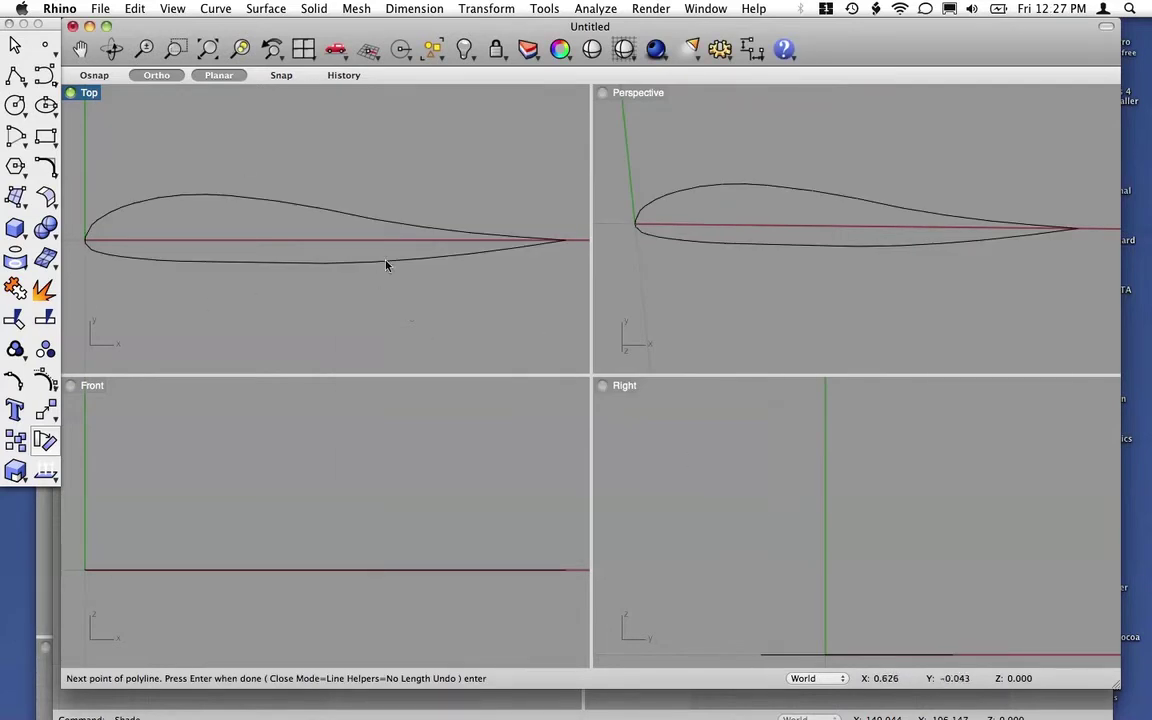
Extrude the airfoil curve straight upward into an uncapped surface with Extrude Curve > Straight
left_click(366, 222)
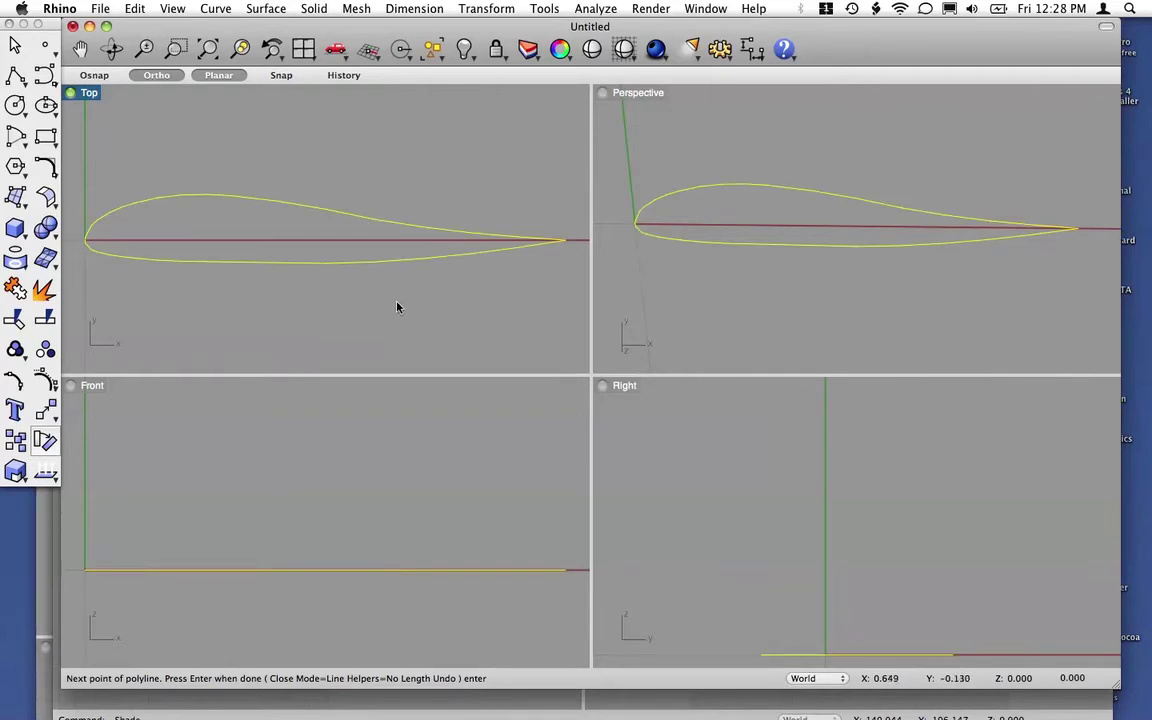
left_click(266, 8)
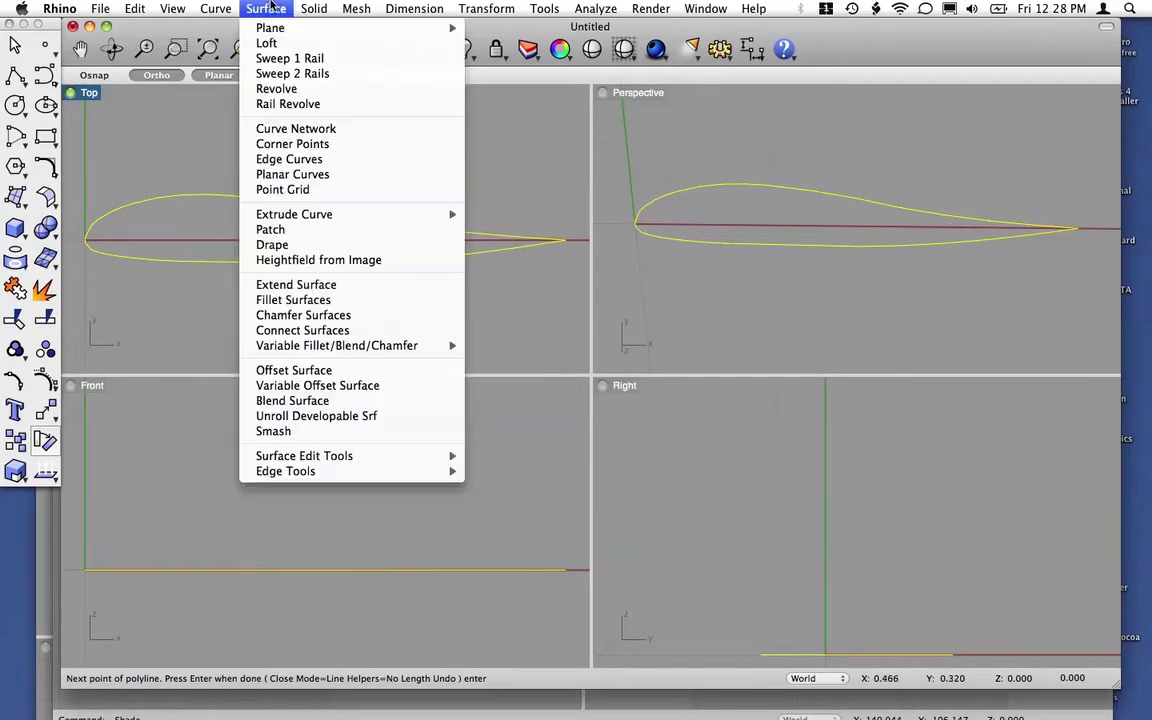
mouse_move(313, 218)
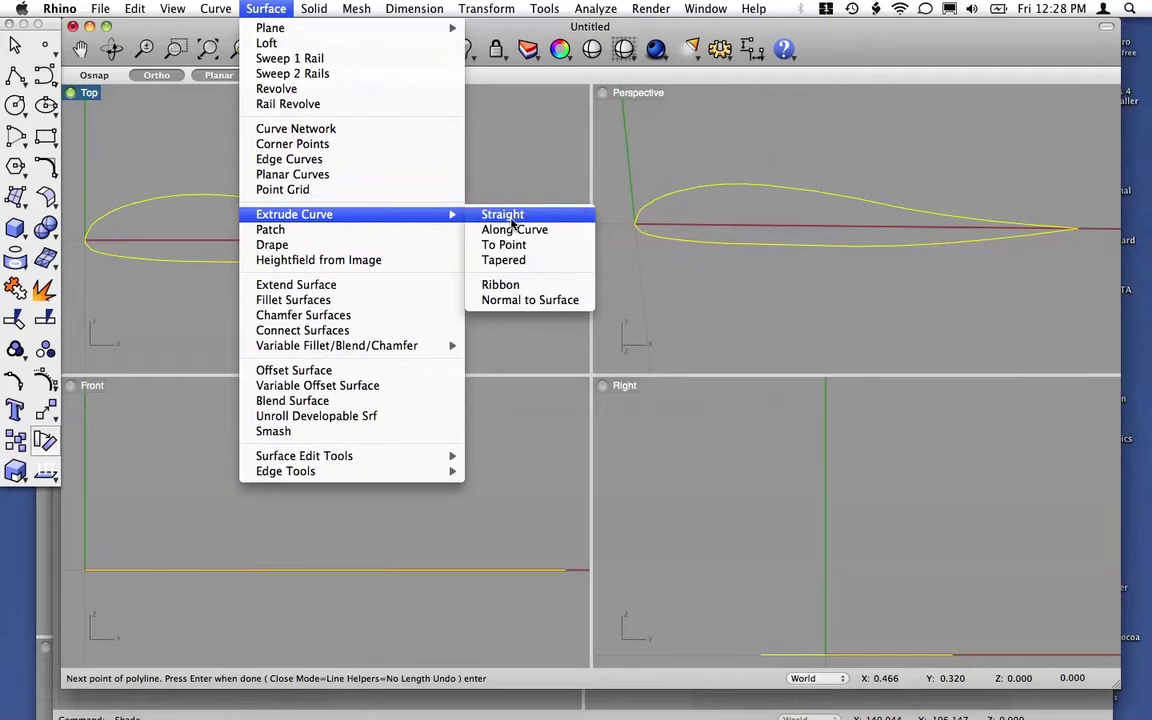
left_click(500, 148)
left_click(704, 516)
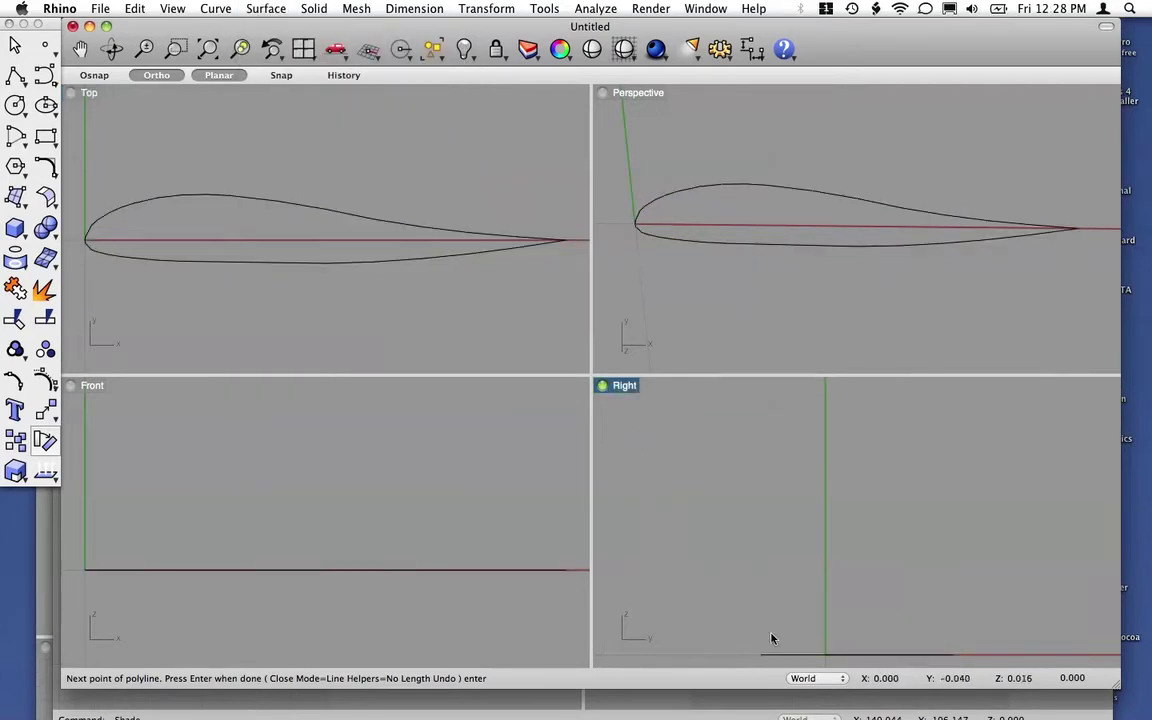
key("super+a")
left_click(268, 8)
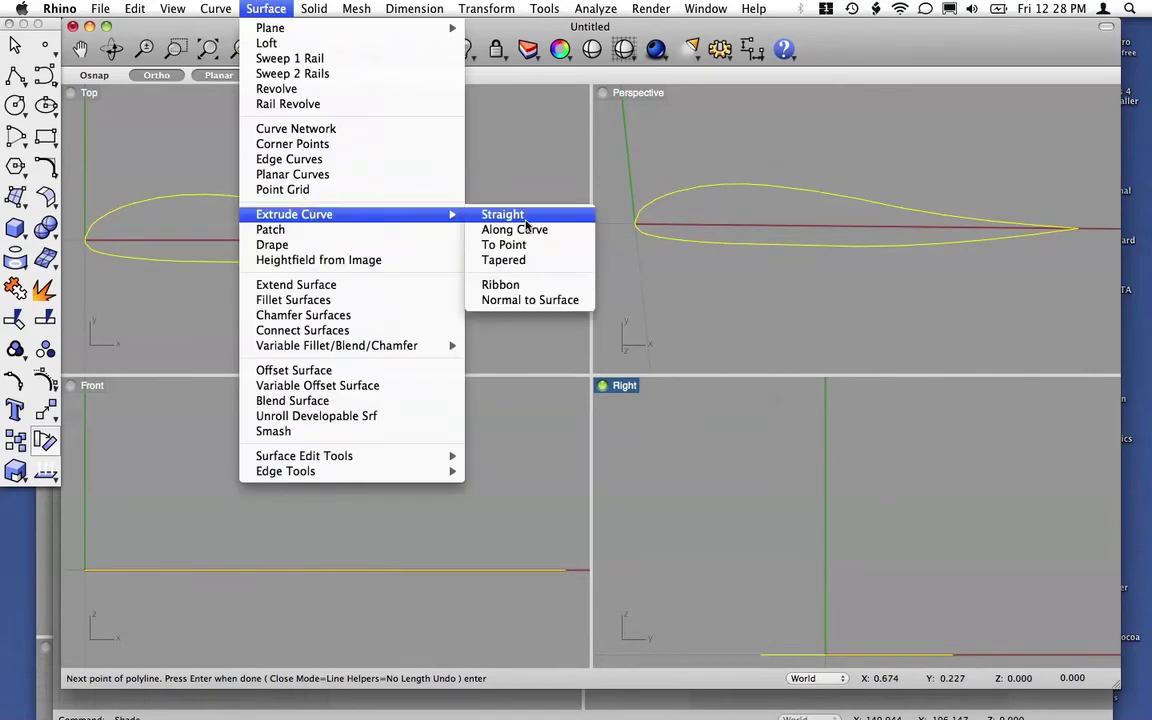
left_click(490, 213)
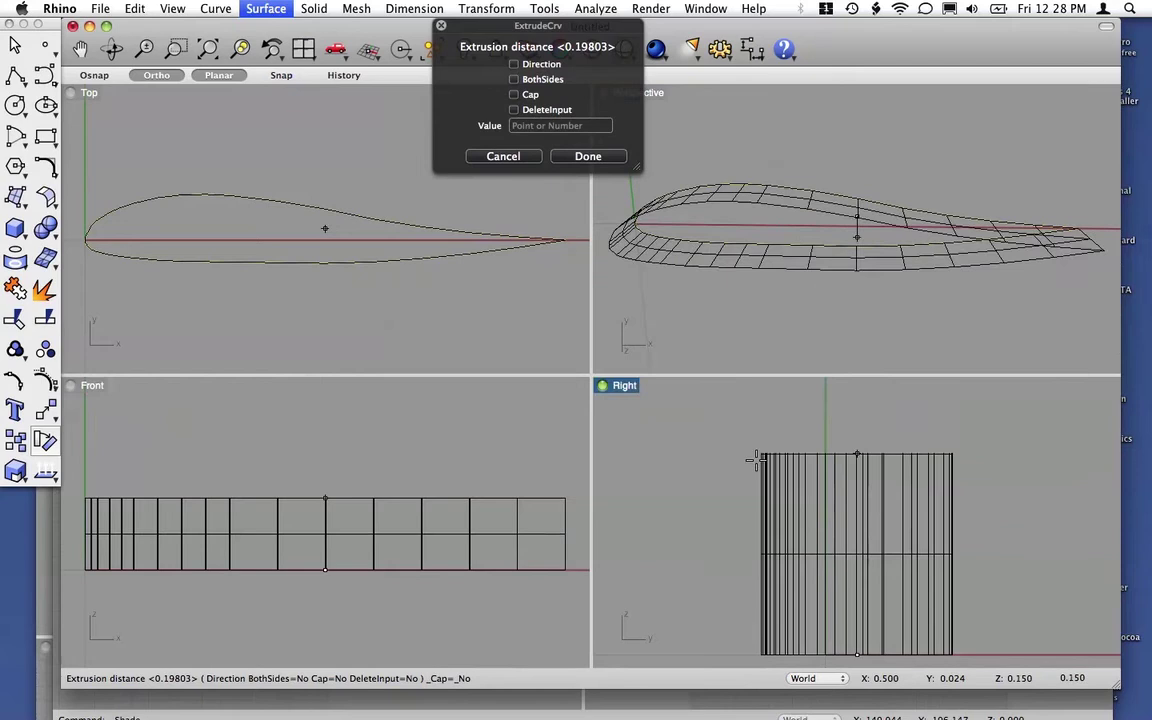
left_click(752, 425)
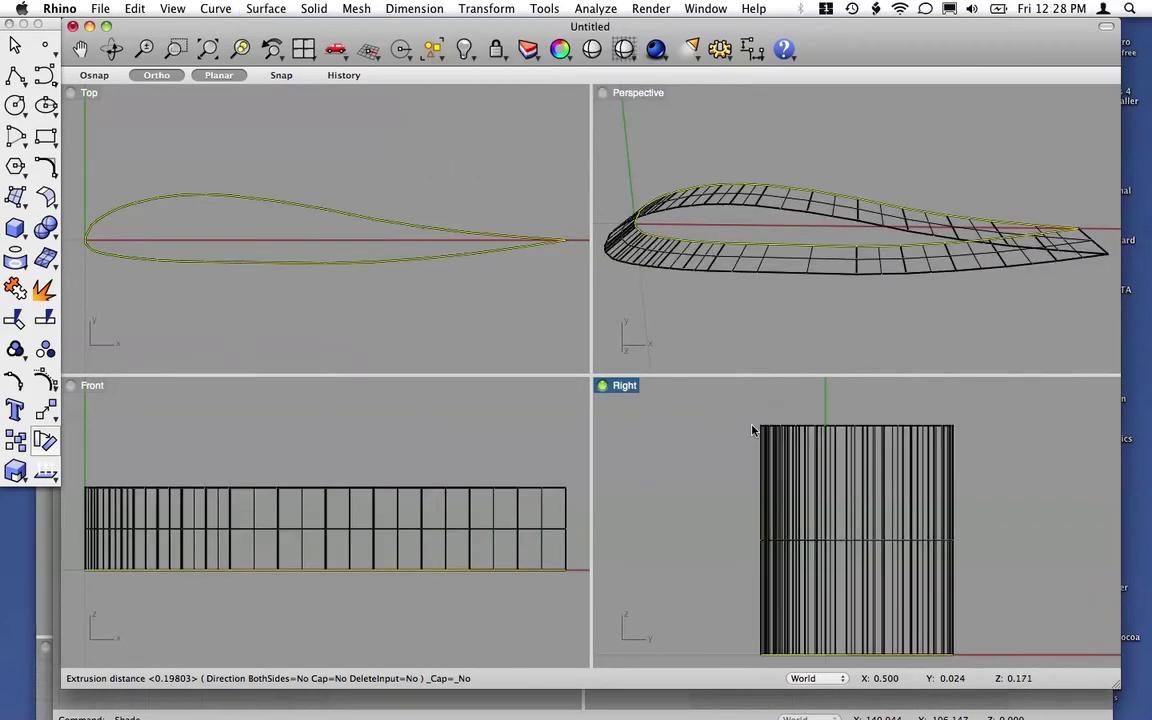
Orbit the Perspective view with RotateView to inspect the wing section
left_click(712, 302)
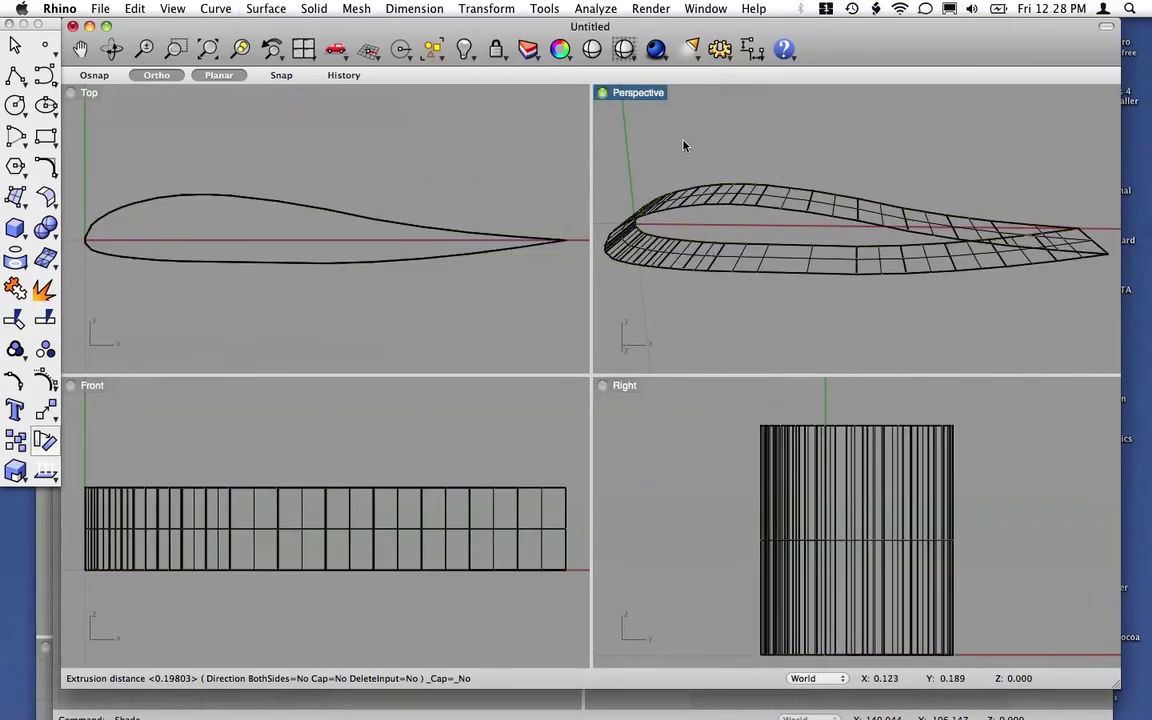
left_click(110, 48)
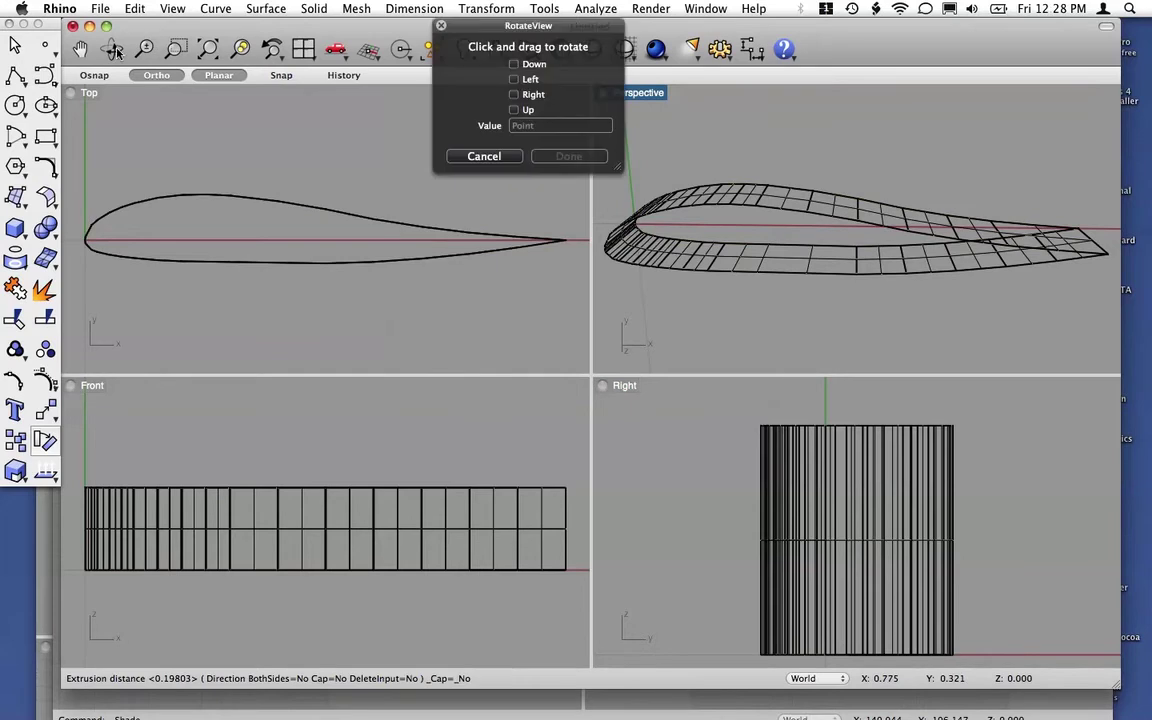
left_click_drag(820, 220, 675, 222)
key("Return")
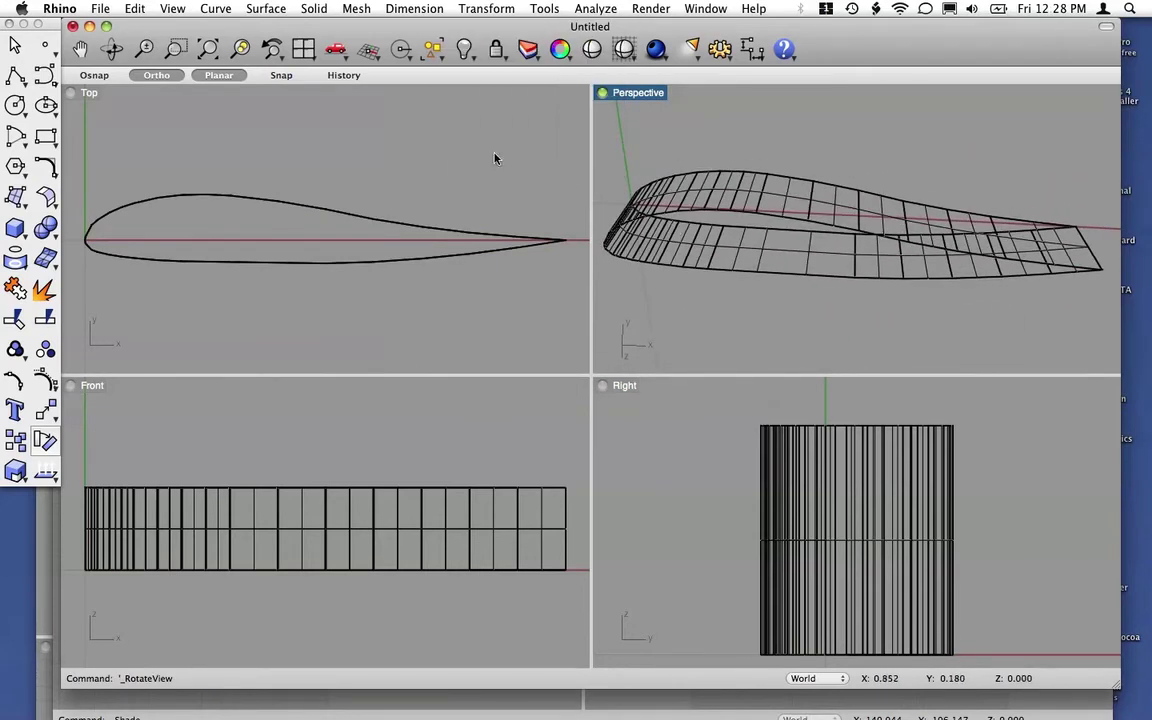
Delete the straight extrusion and re-extrude the airfoil curve tapered with a 5° draft angle
left_click(676, 260)
key("Delete")
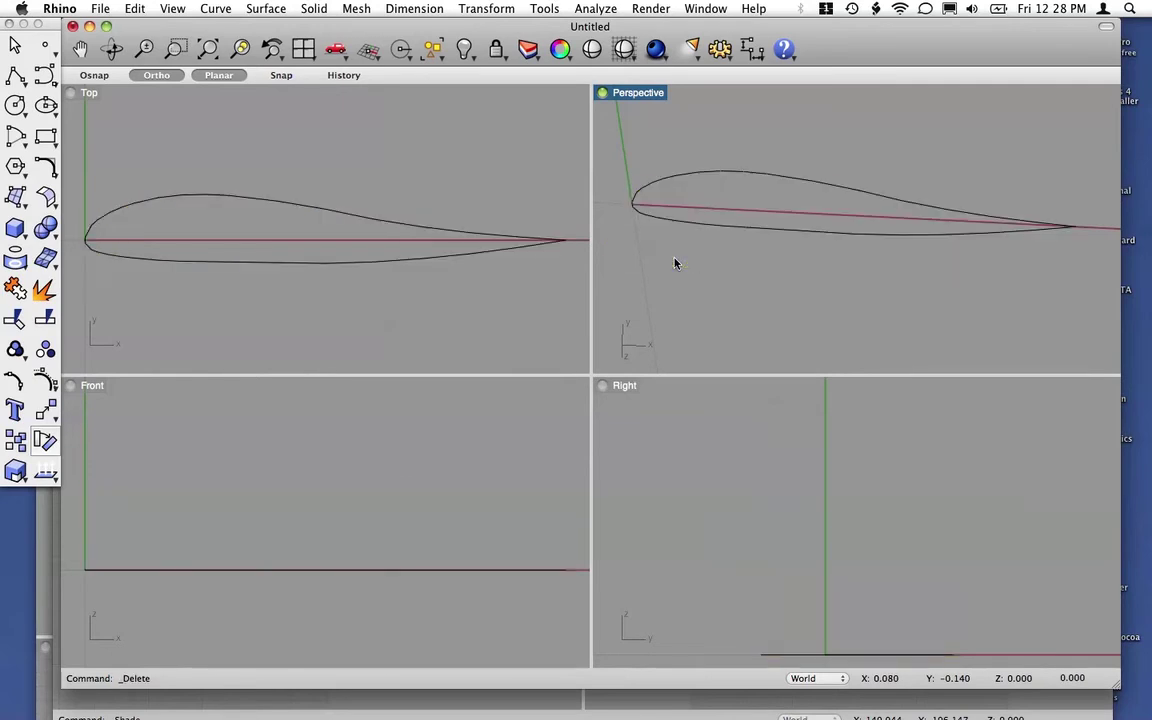
left_click(812, 655)
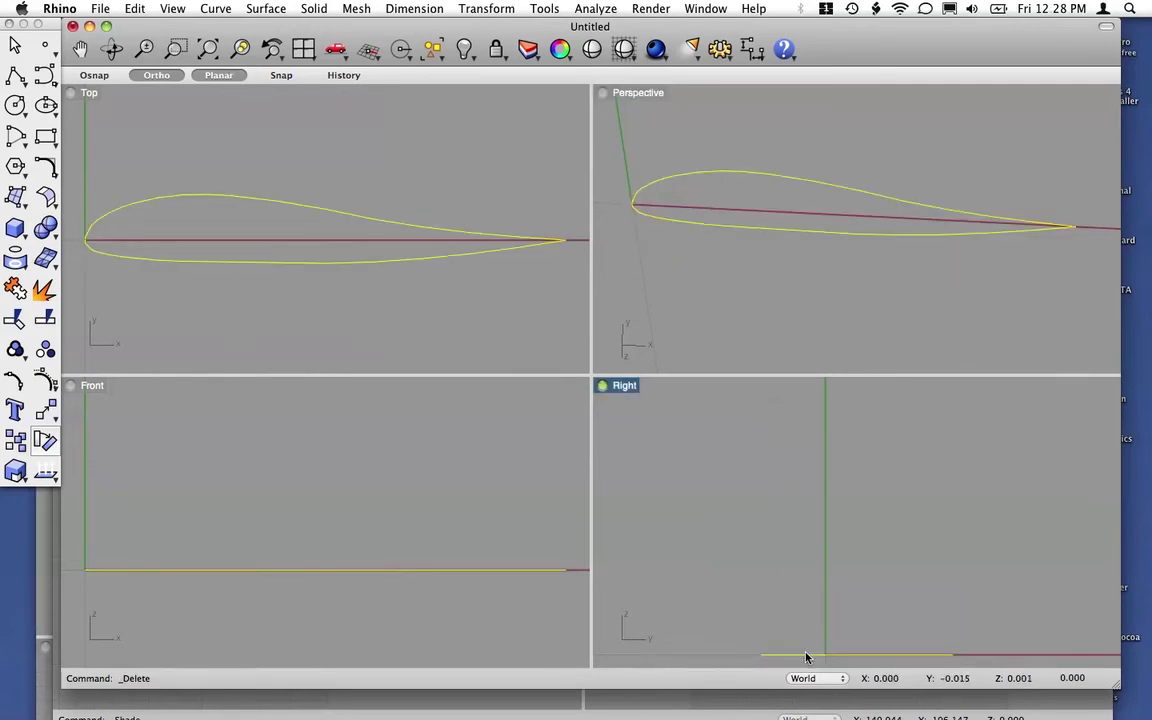
left_click(266, 8)
mouse_move(303, 214)
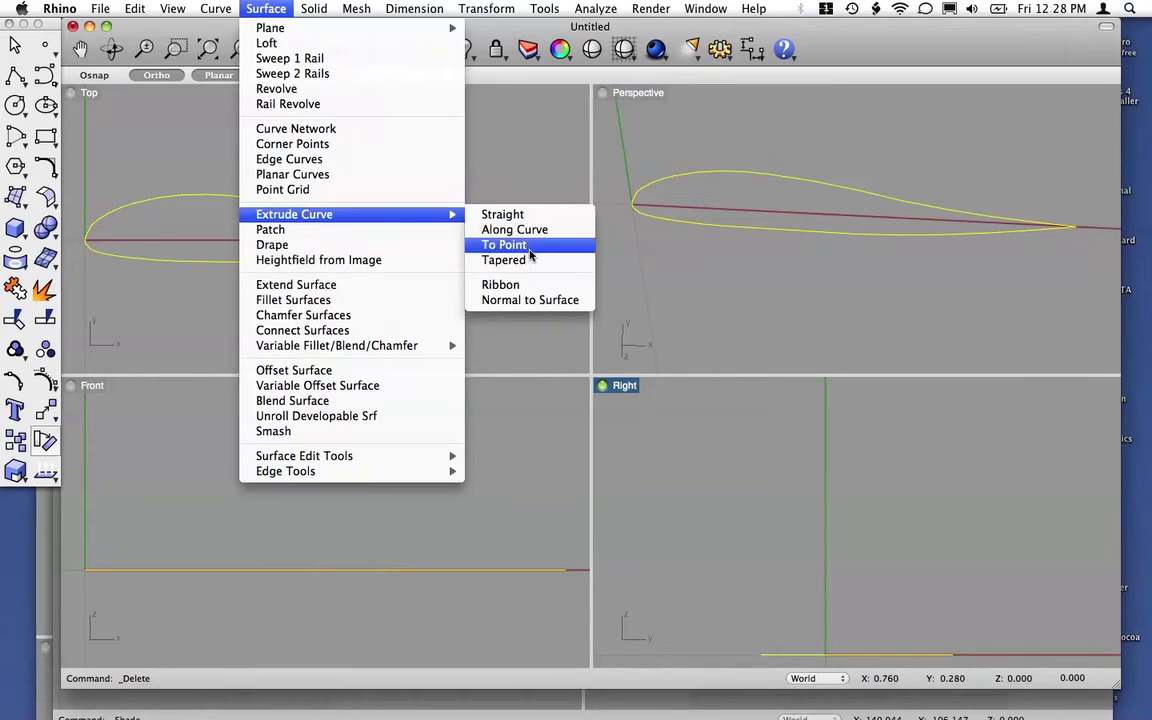
left_click(530, 262)
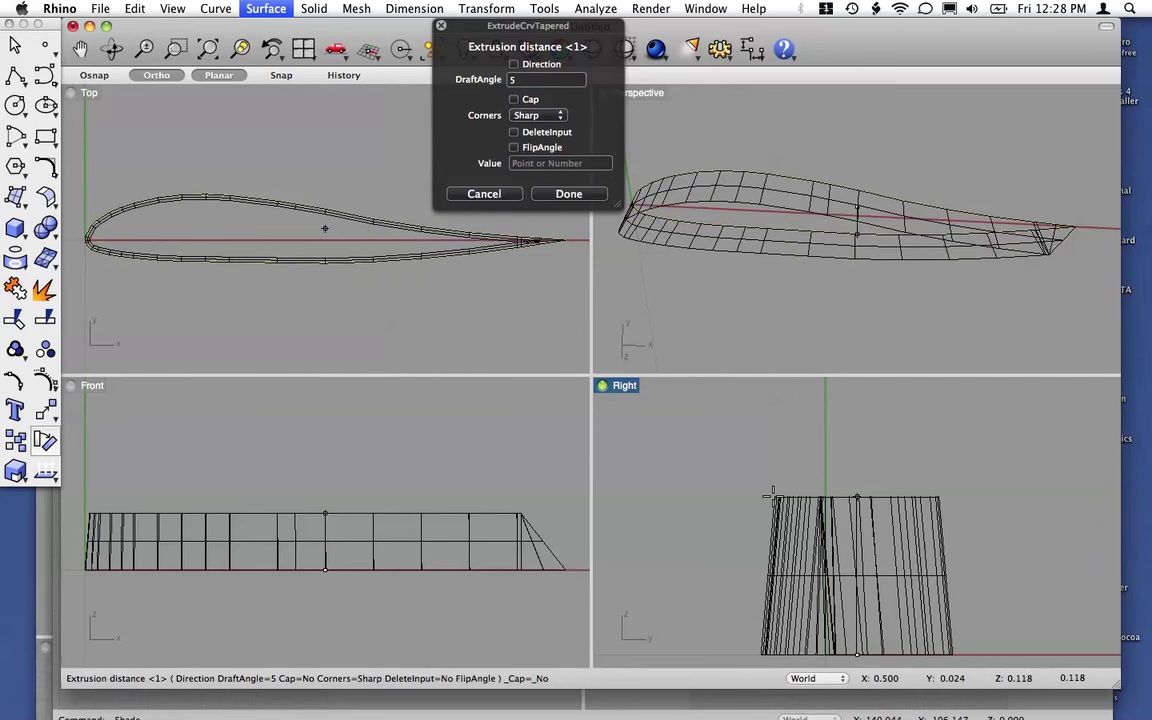
left_click(772, 495)
Delete the tapered extrusion, leaving only the airfoil curve
left_click(653, 231)
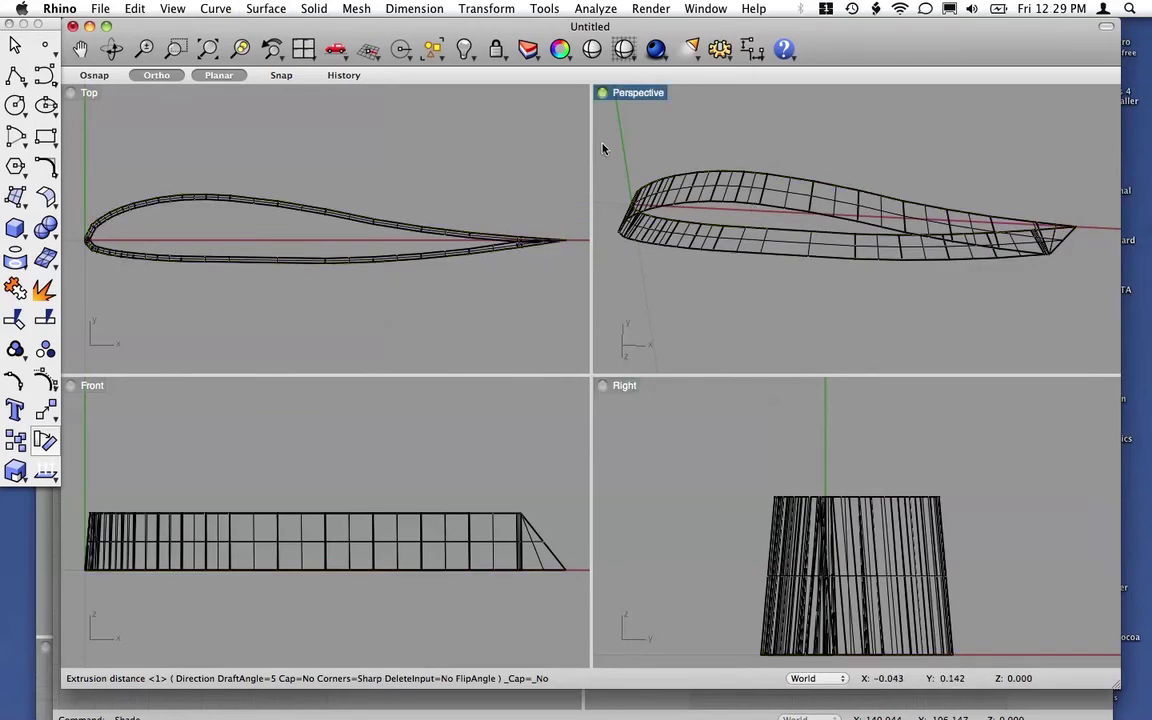
left_click(801, 533)
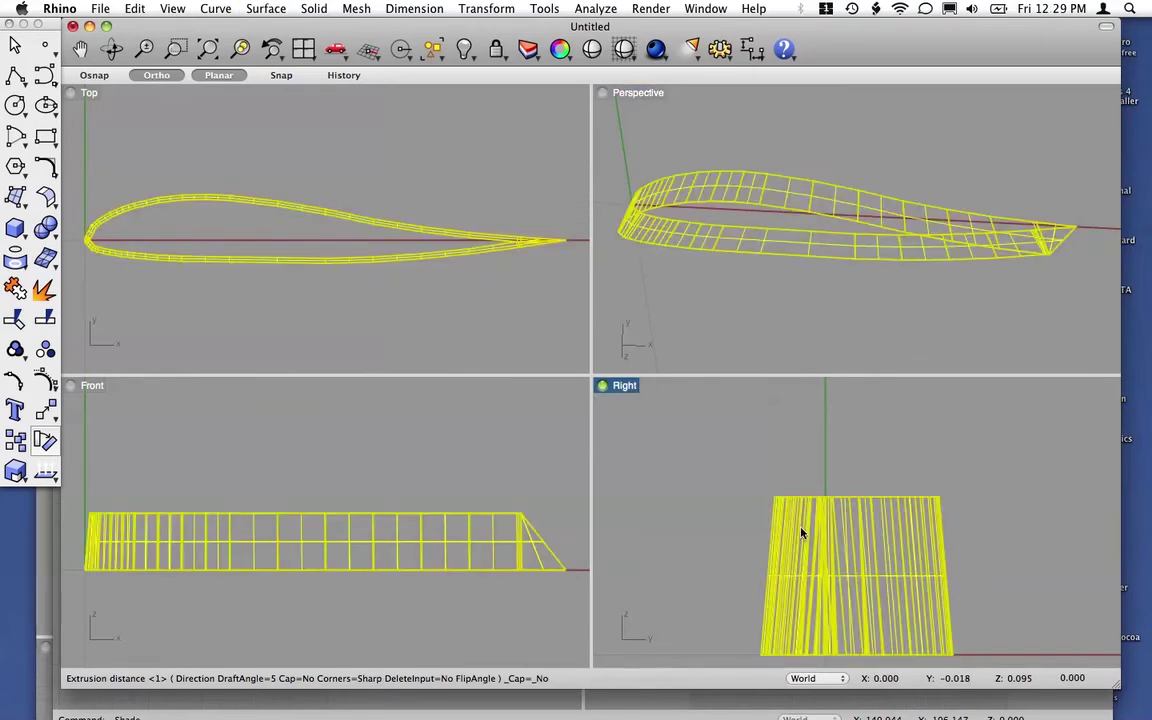
key("Delete")
left_click(266, 8)
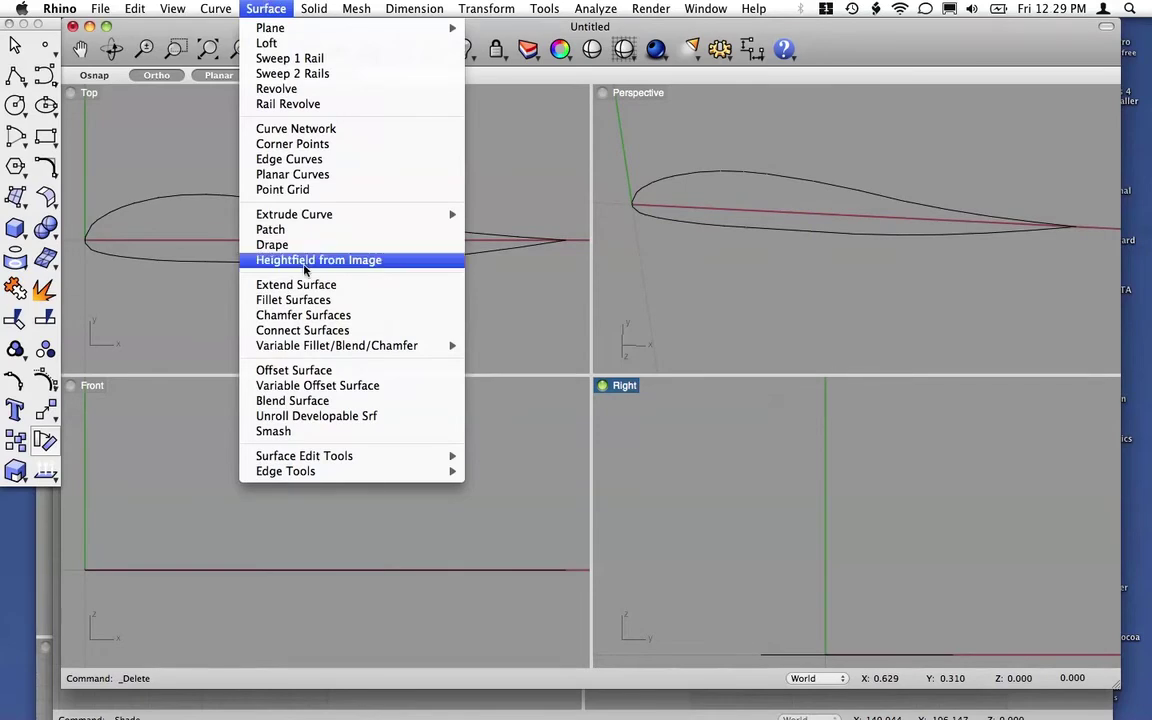
mouse_move(330, 214)
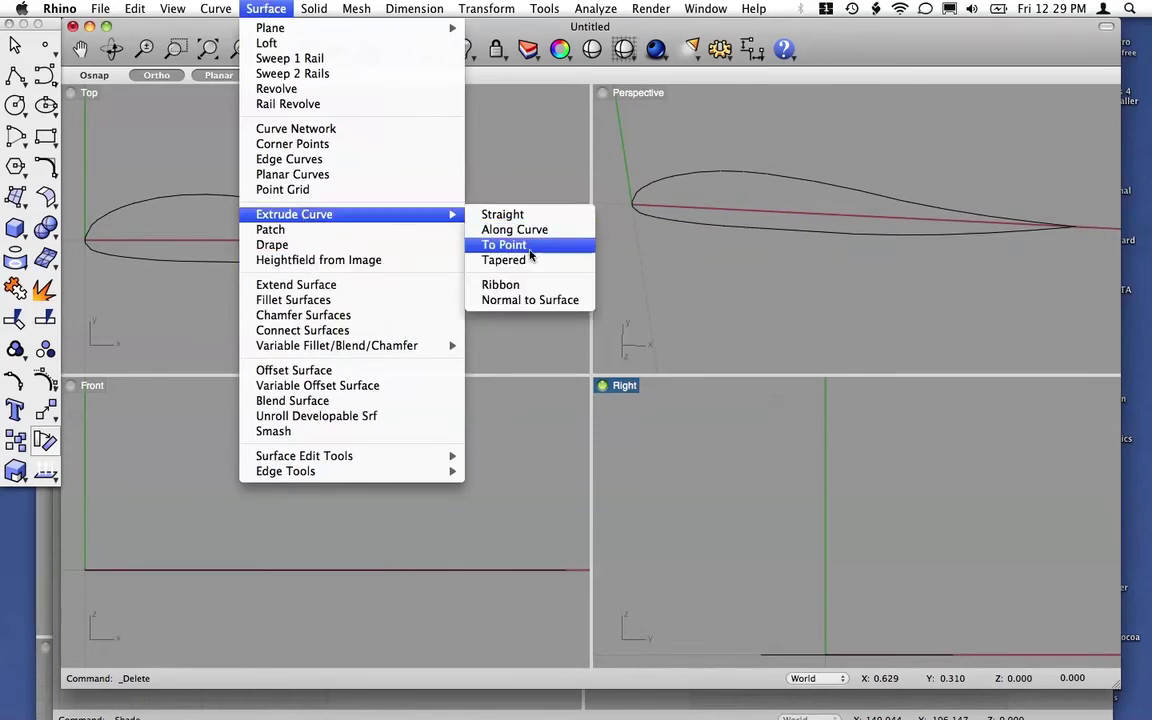
left_click(528, 248)
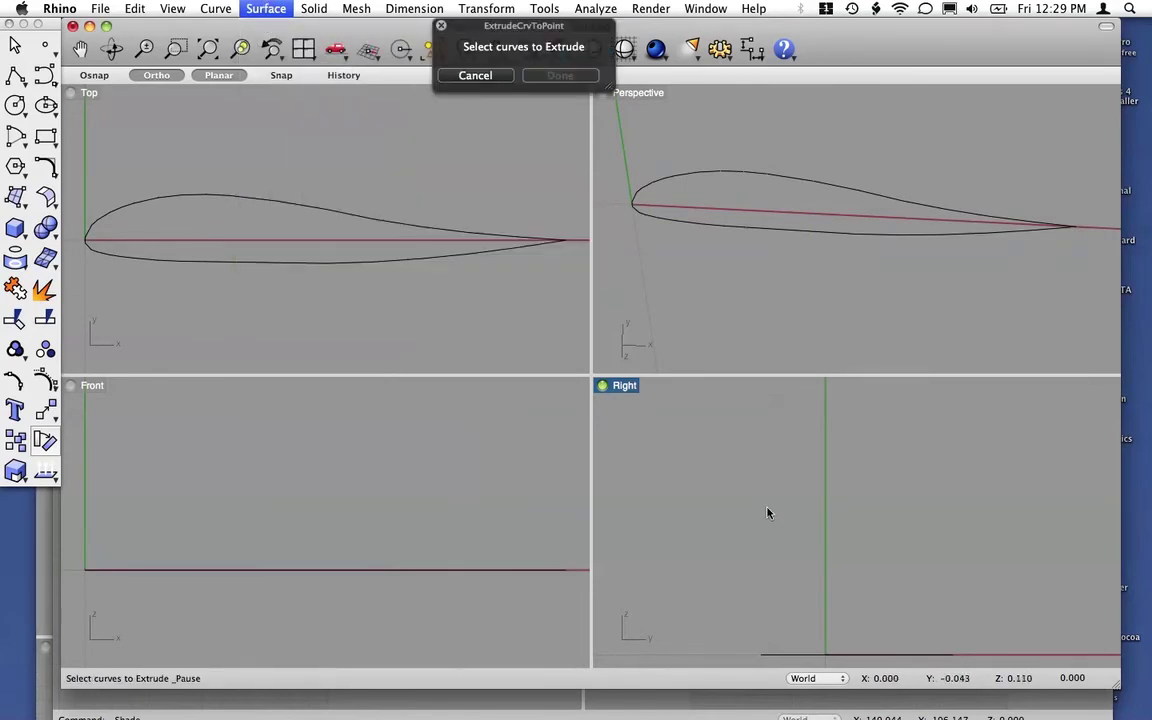
left_click(842, 656)
key("Return")
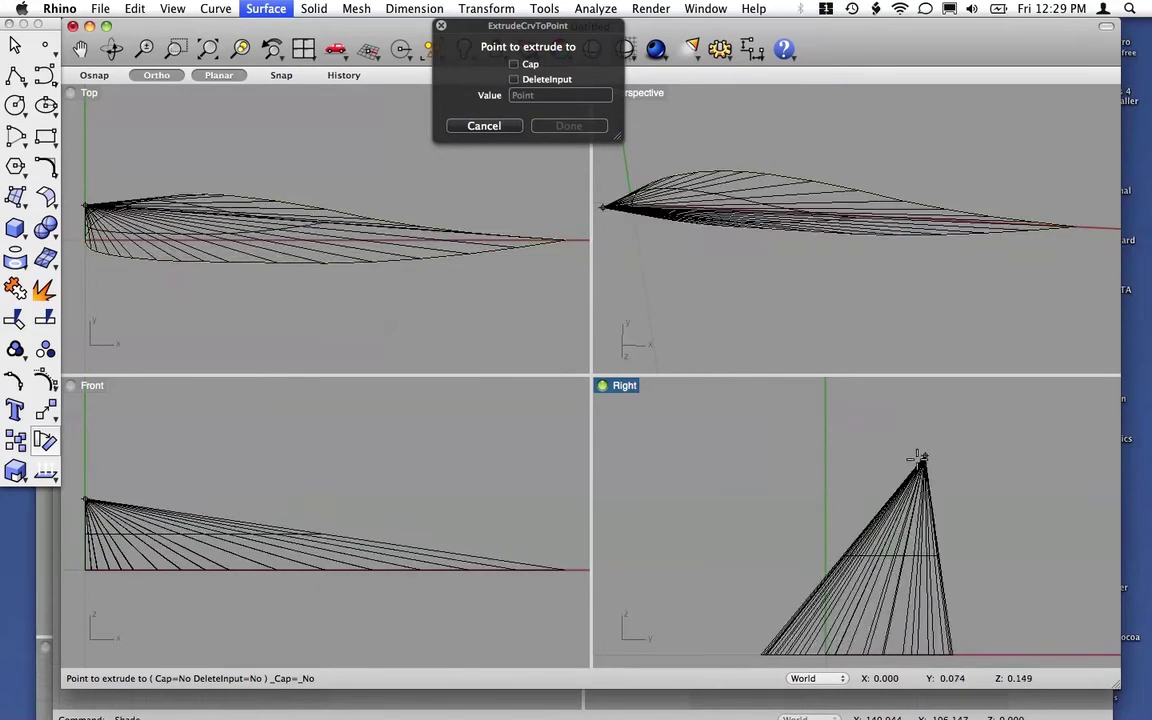
left_click(843, 487)
left_click(838, 543)
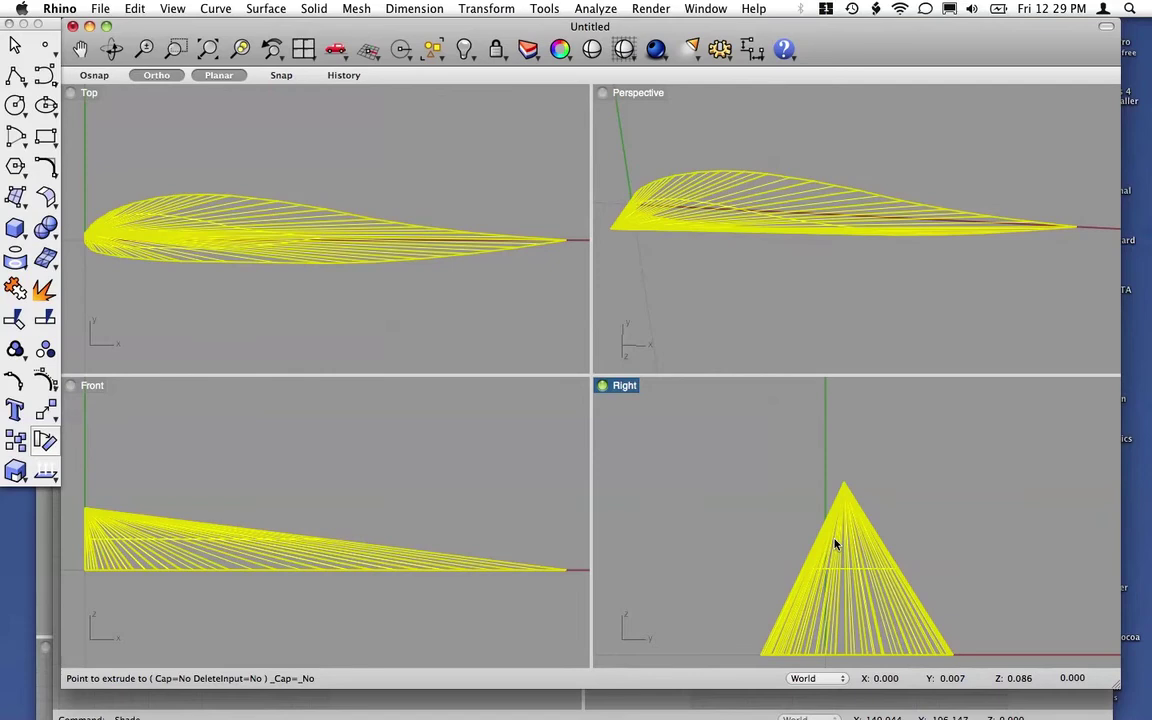
key("Delete")
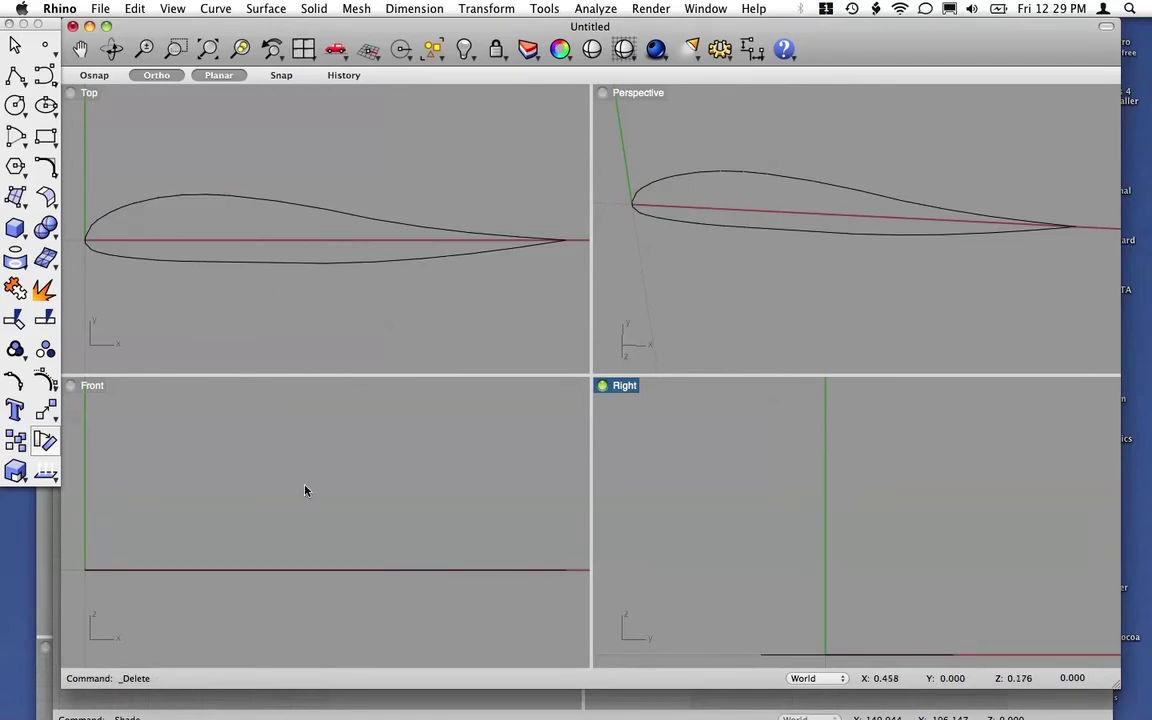
Copy and paste the airfoil curve, moving the duplicate above the original
left_click(316, 571)
left_click(765, 573)
left_click(775, 656)
key("super+c")
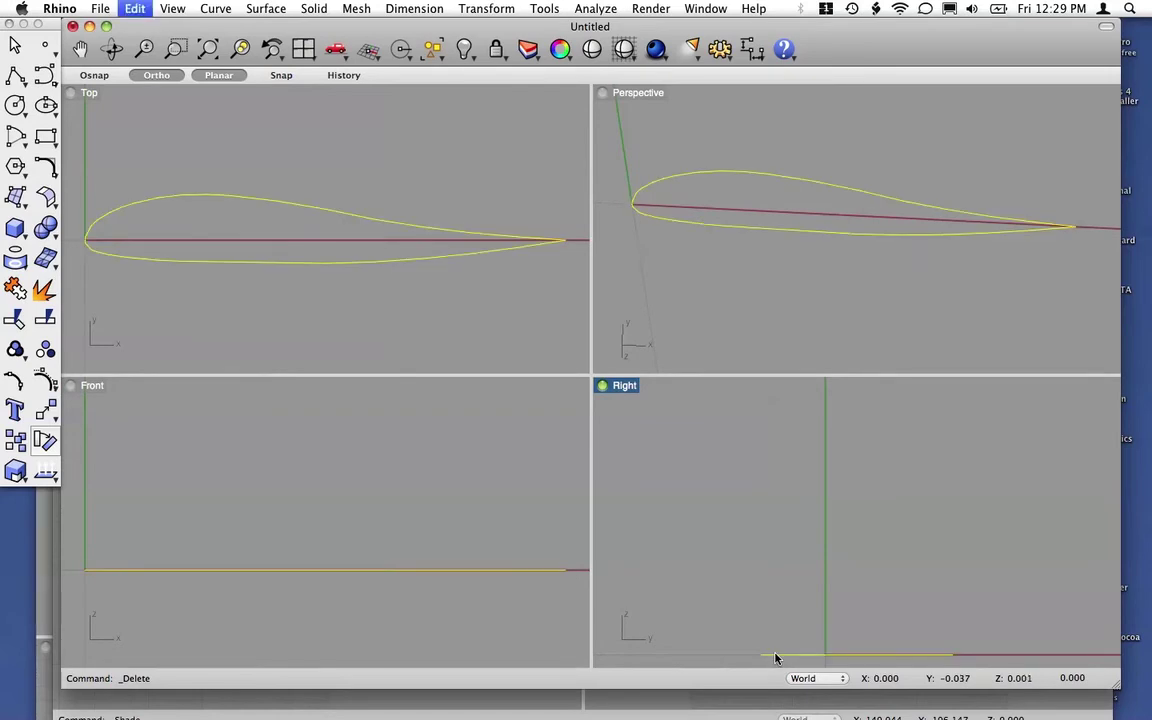
left_click(756, 581)
key("super+v")
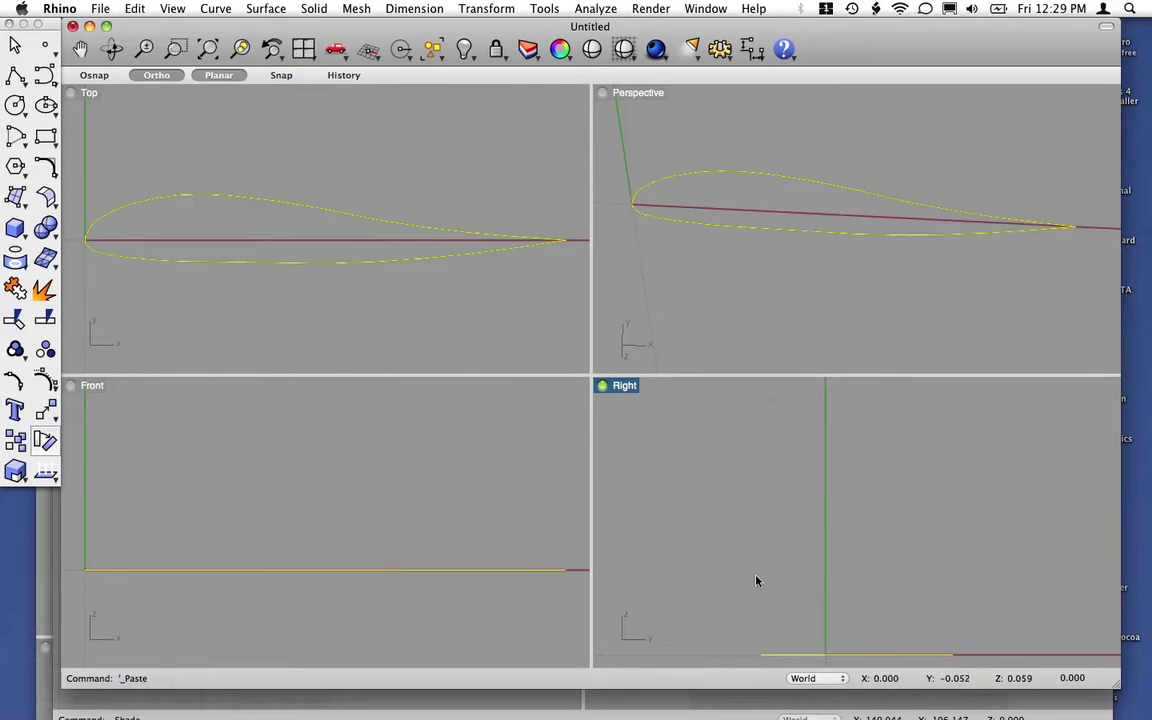
left_click_drag(783, 656, 782, 571)
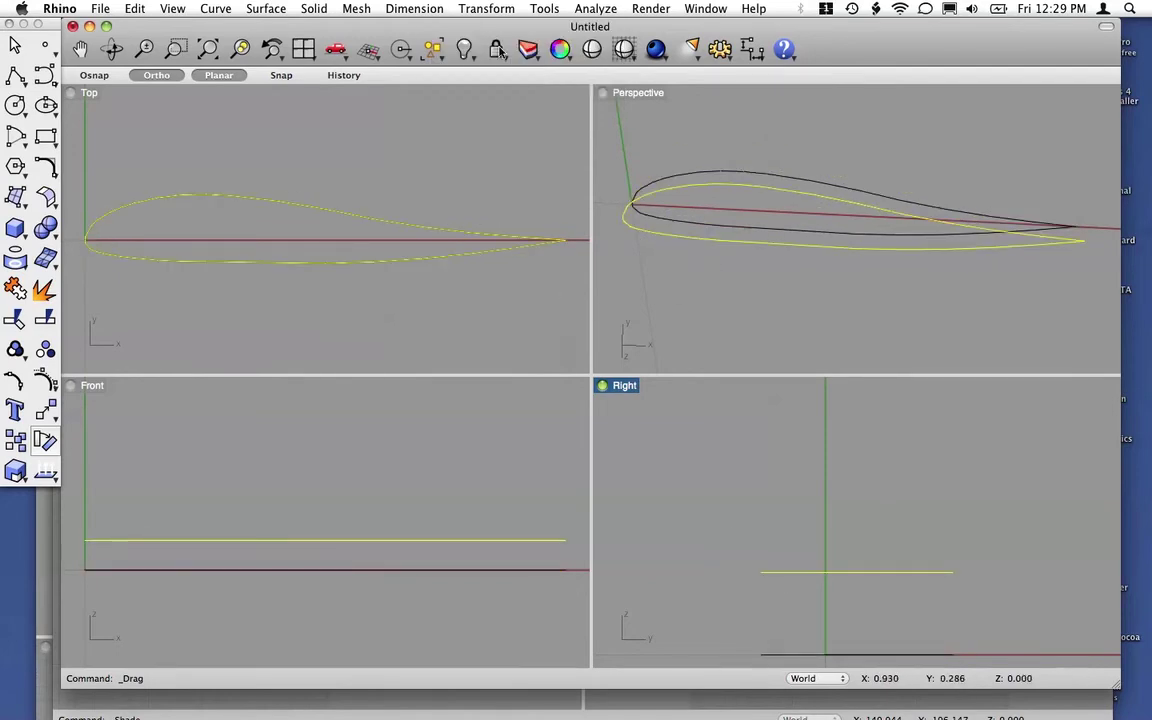
Shrink the copy with Scale 2-D from its leading edge and shift it into place
left_click(465, 8)
mouse_move(540, 89)
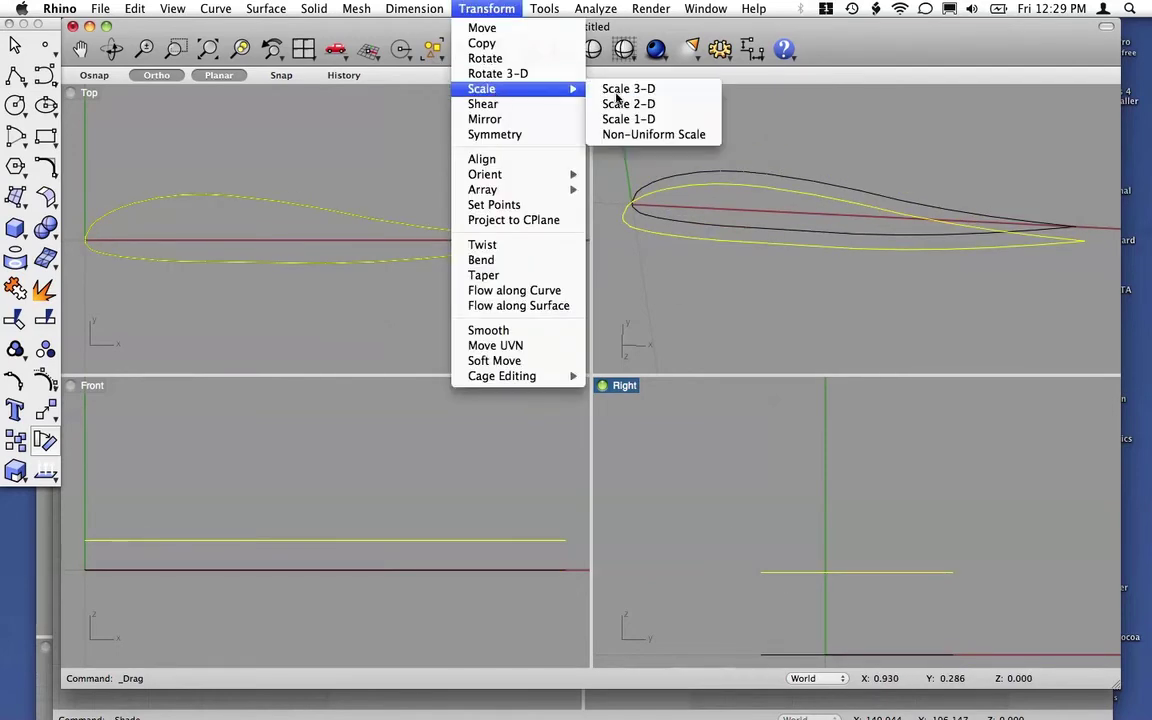
left_click(655, 104)
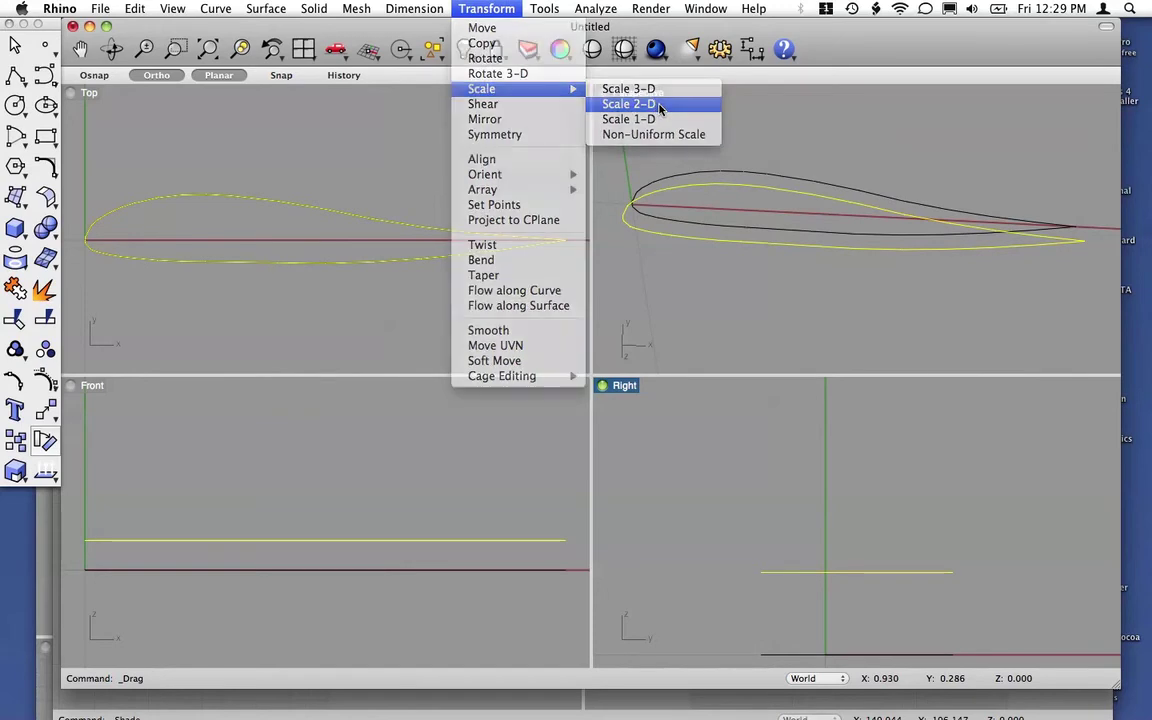
left_click(86, 265)
left_click(424, 287)
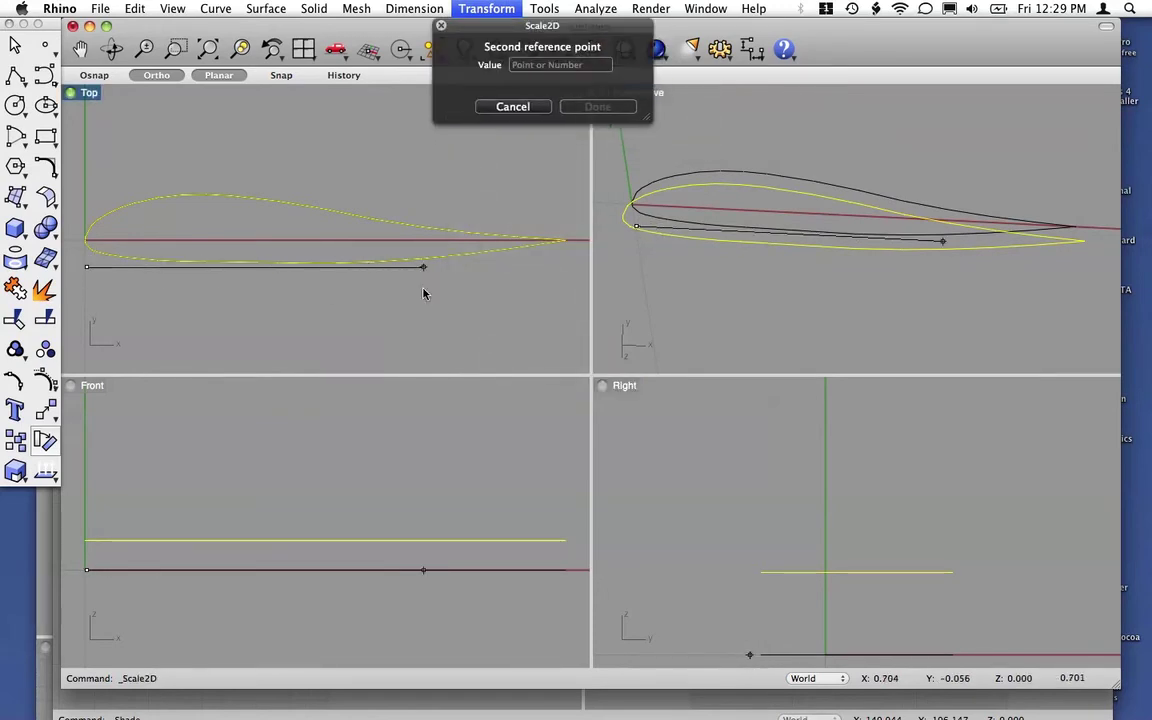
left_click(346, 265)
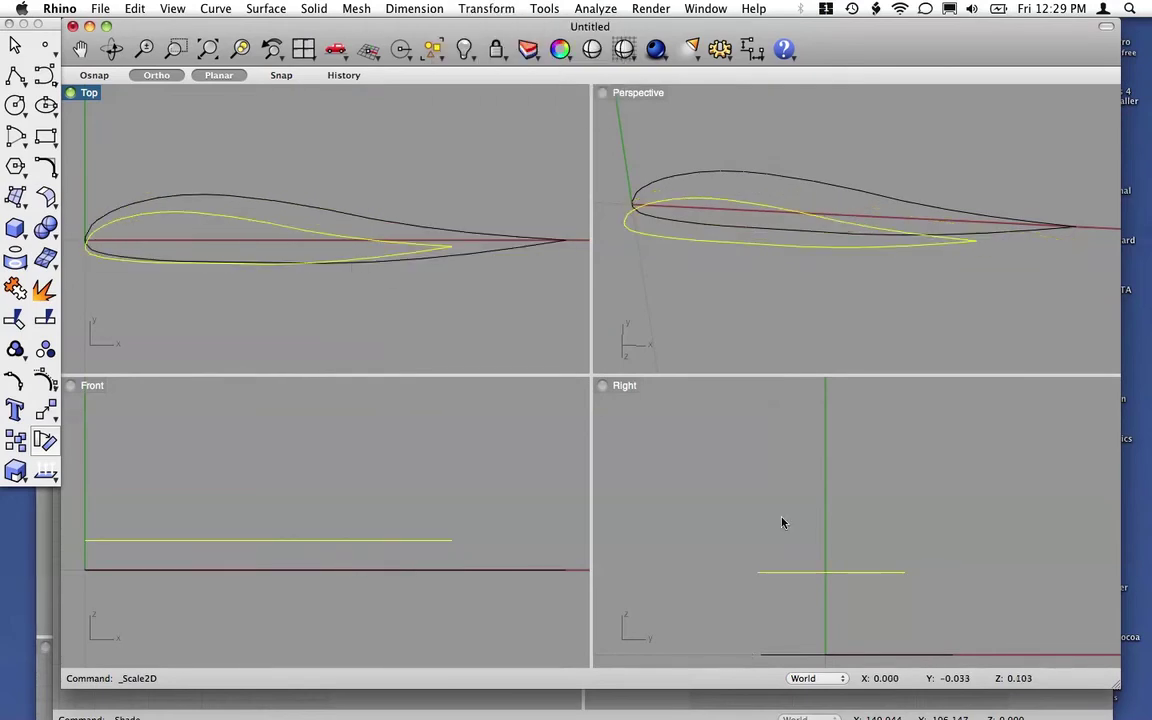
left_click_drag(784, 573, 797, 561)
left_click(264, 8)
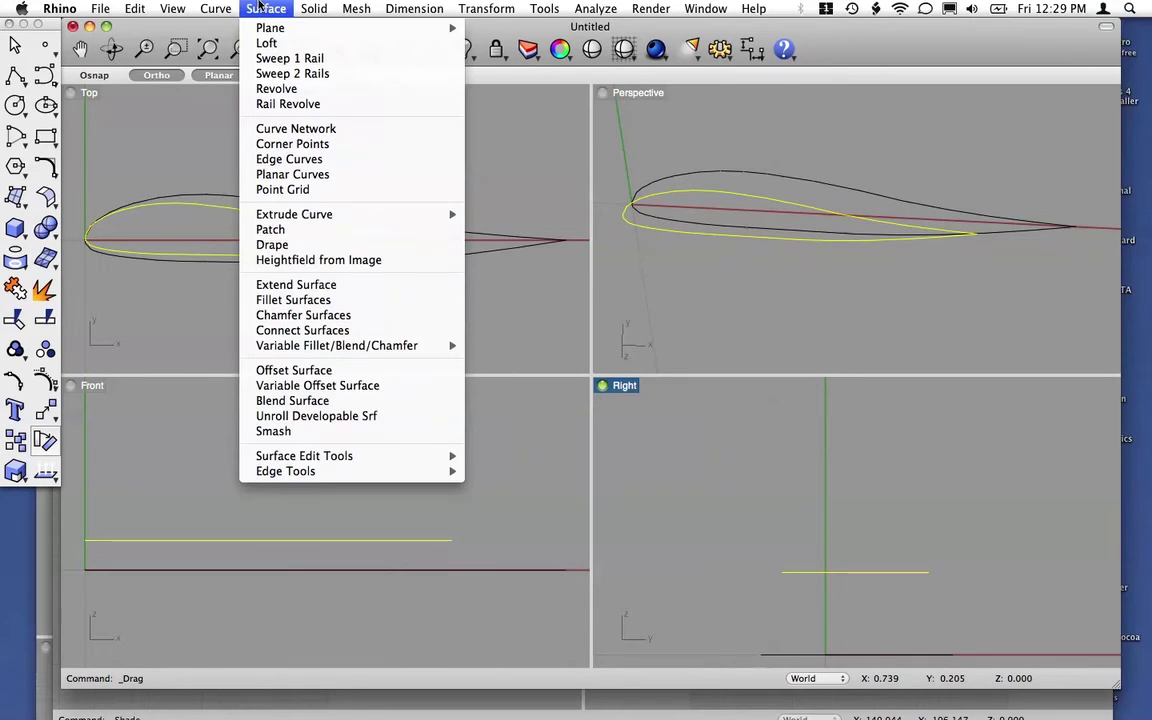
Delete the smaller airfoil copy in the Right view and reselect the original airfoil
left_click(262, 8)
left_click(711, 523)
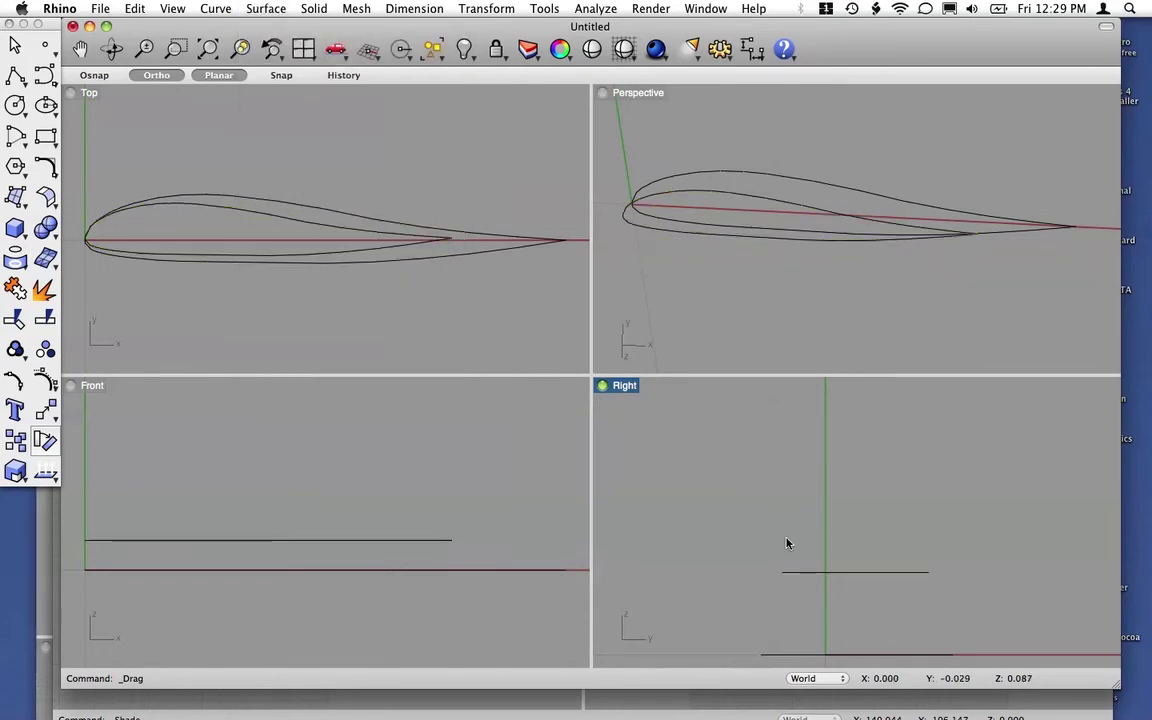
left_click(793, 574)
key("Delete")
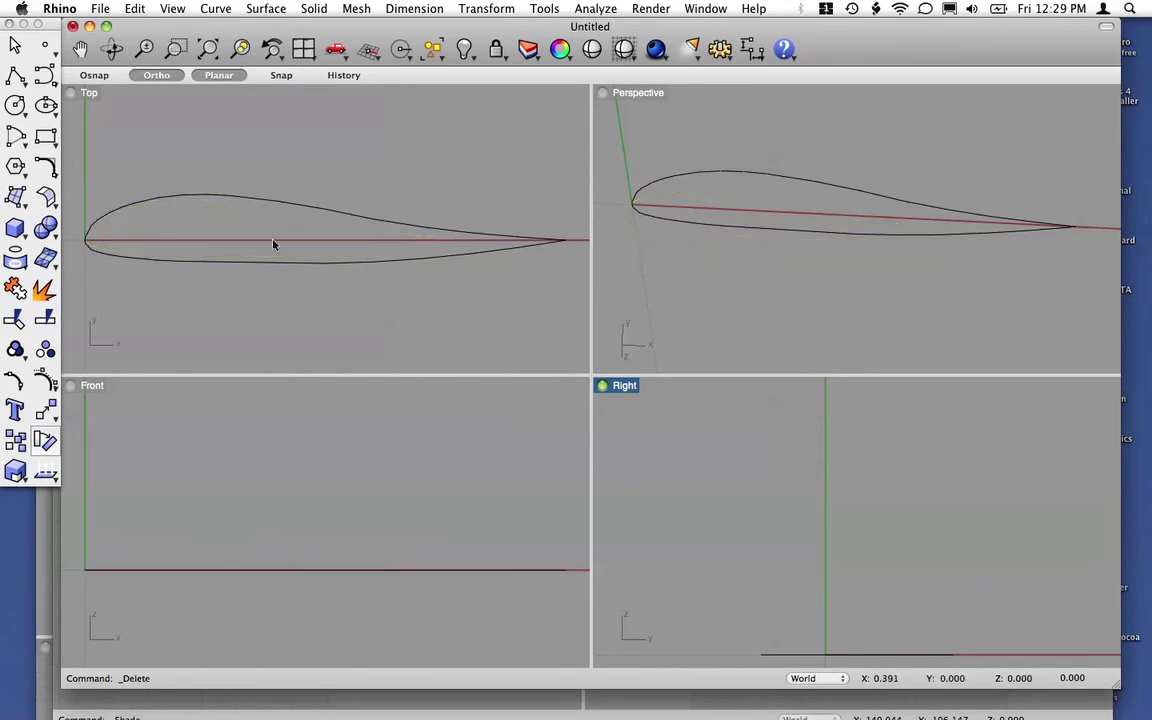
left_click(274, 267)
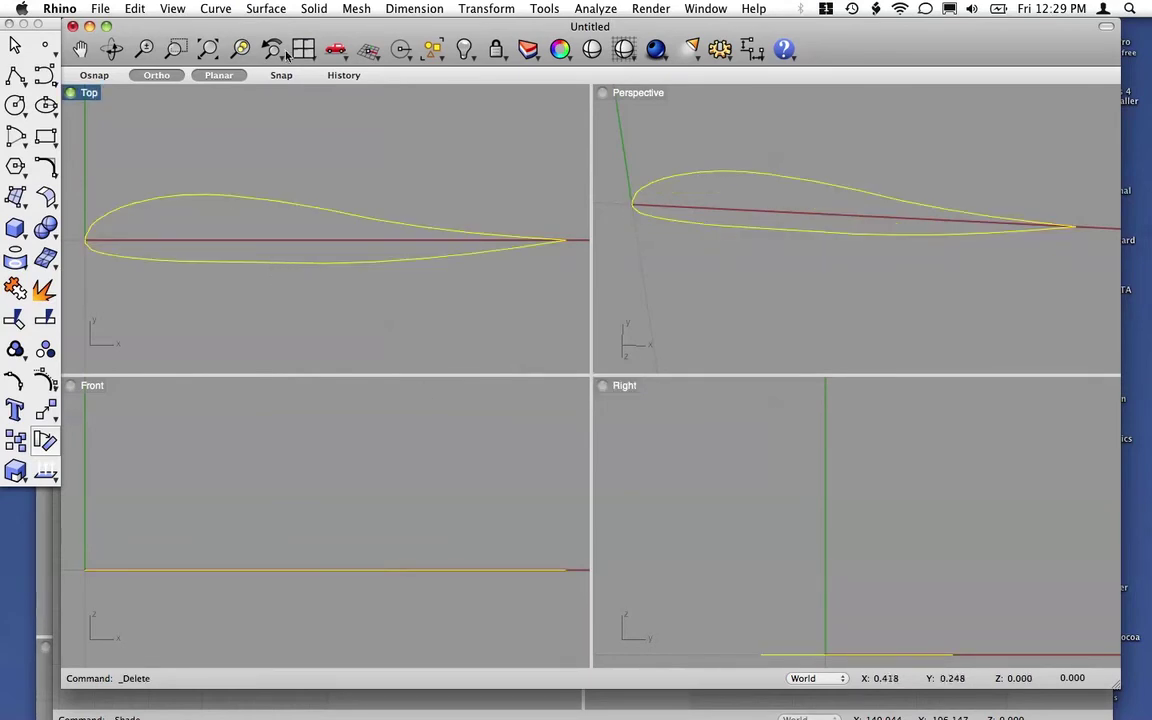
left_click(278, 8)
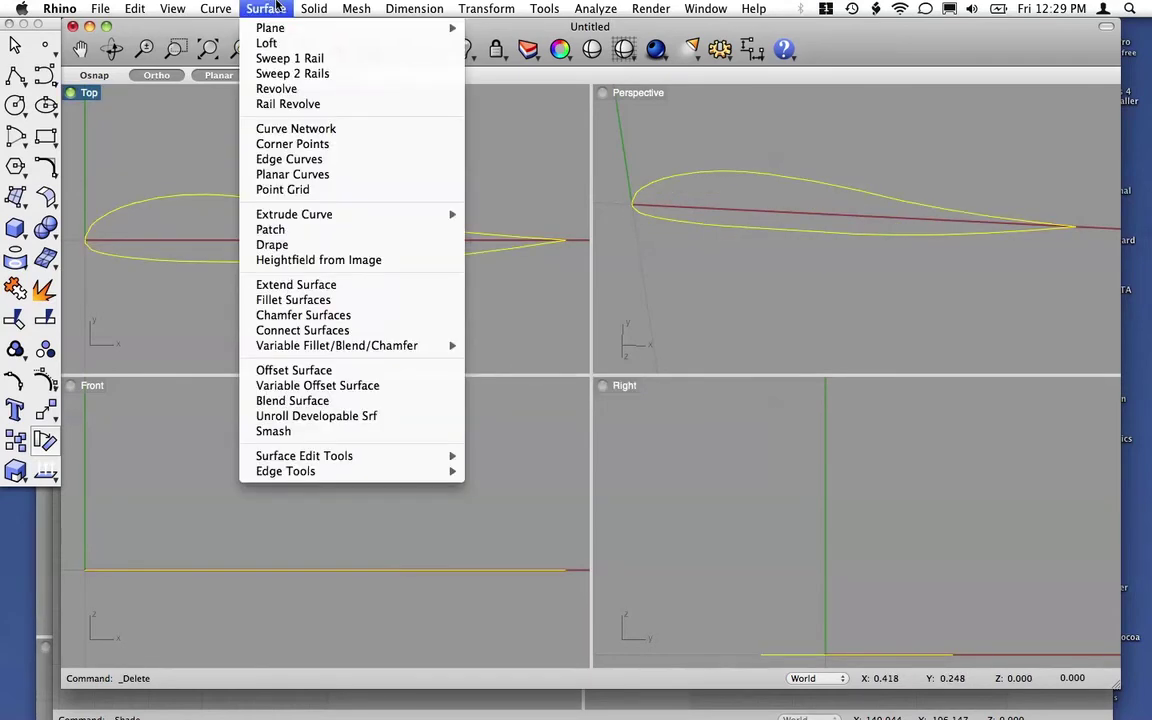
Fill the airfoil outline with Surface > Planar Curves, then select everything in Top
left_click(292, 174)
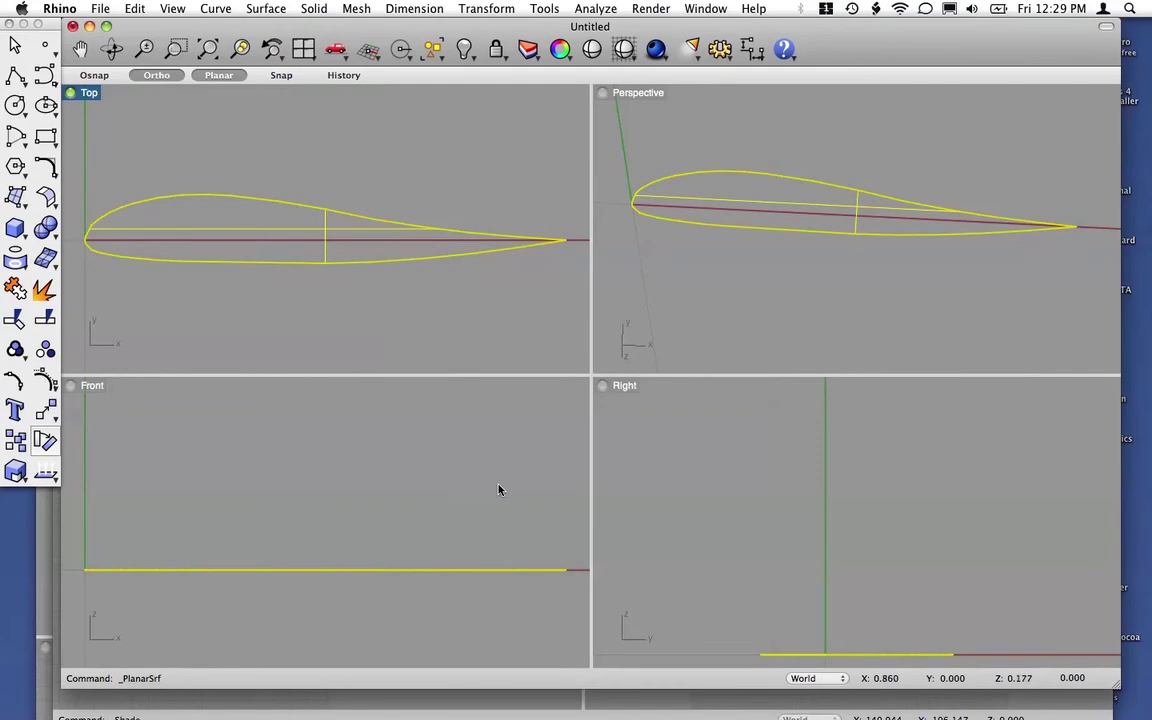
left_click(744, 637)
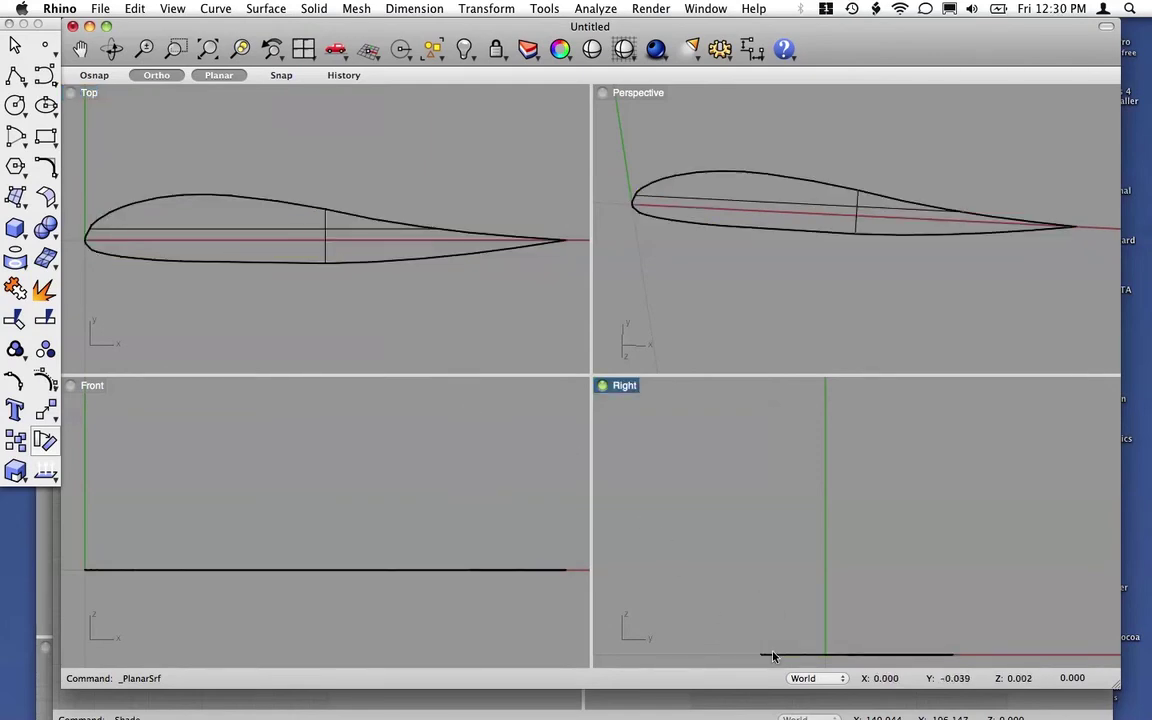
left_click(278, 228)
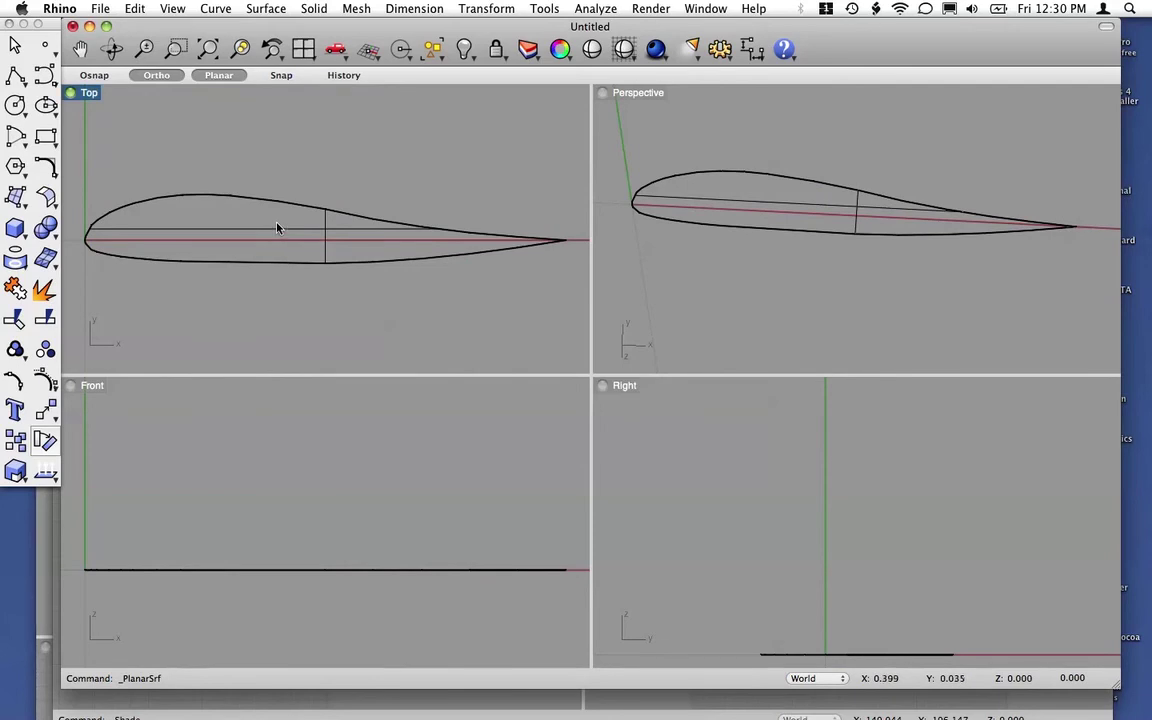
key("super+a")
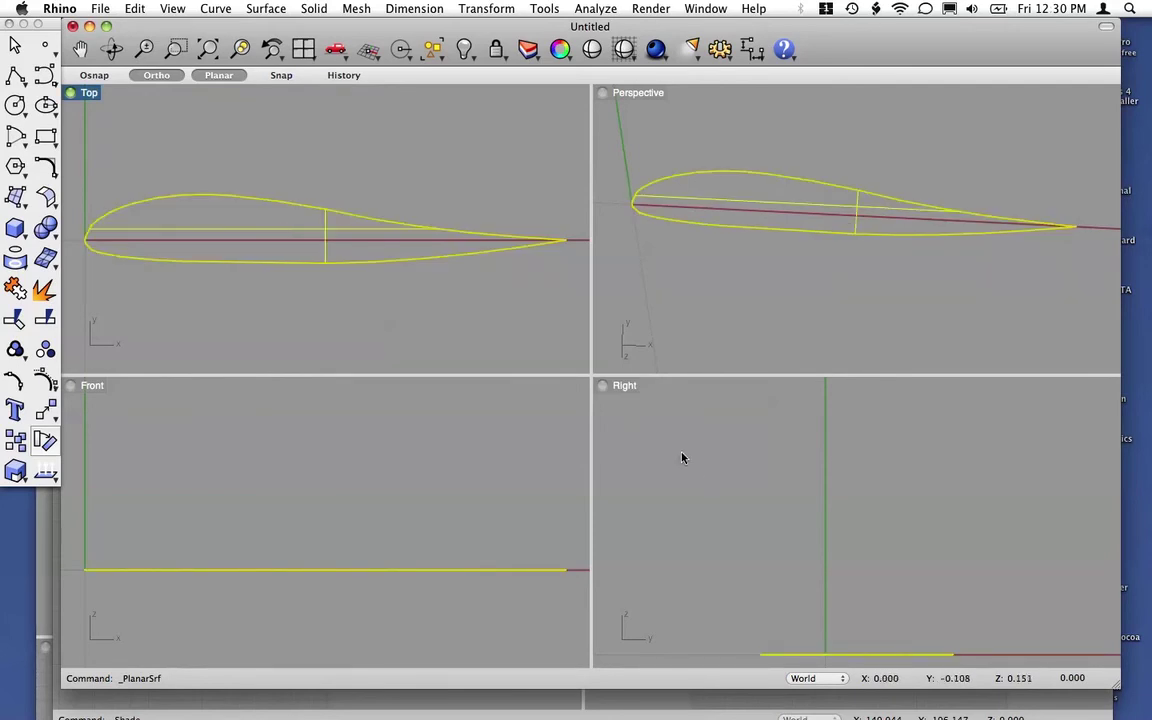
left_click(313, 8)
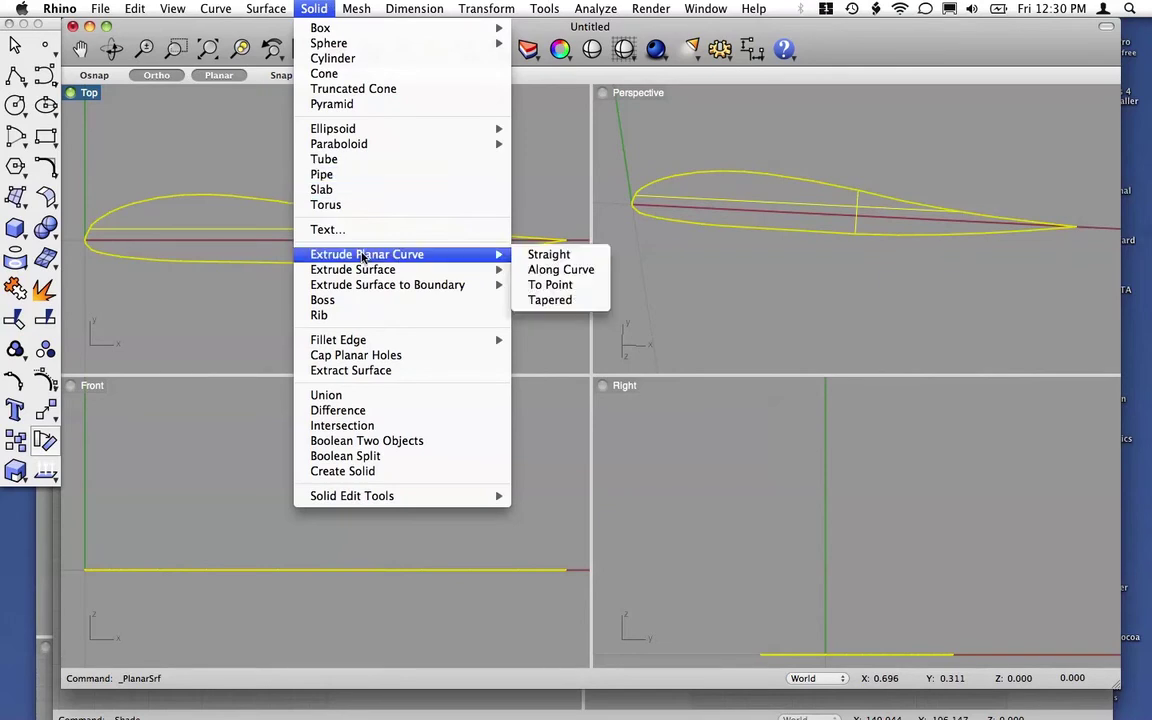
Abandon an along-path extrusion and pick the airfoil's planar surface rather than its curve
mouse_move(410, 268)
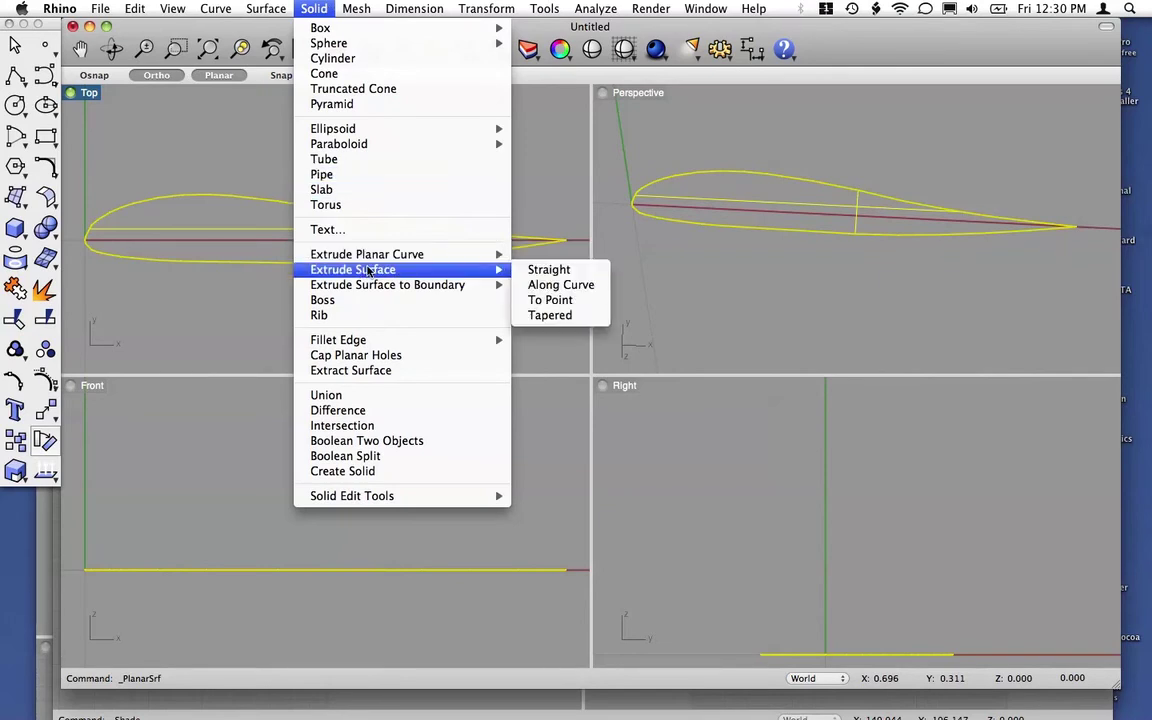
left_click(561, 285)
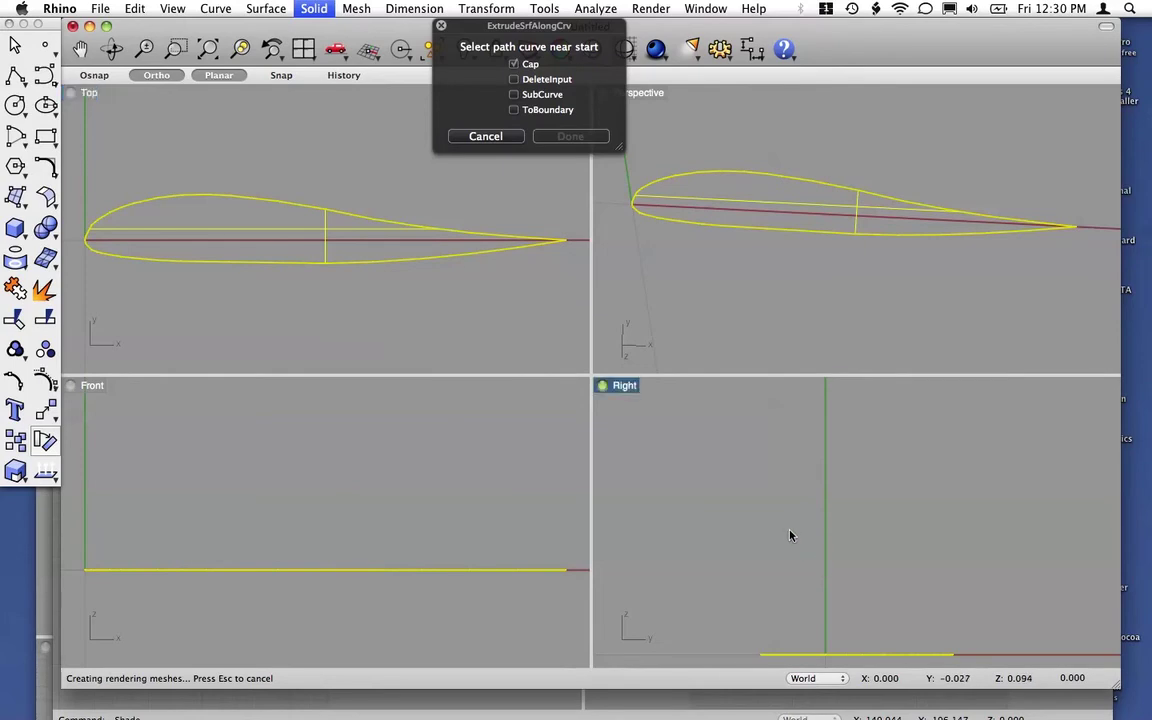
left_click(485, 136)
left_click(724, 507)
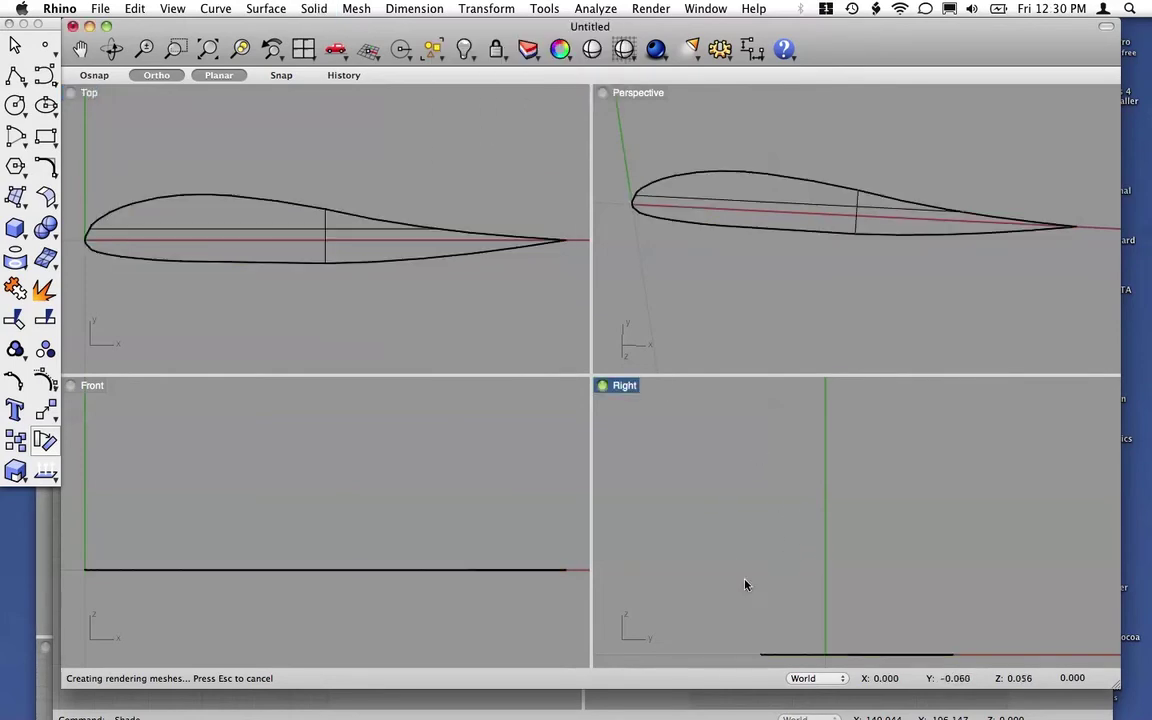
left_click(787, 655)
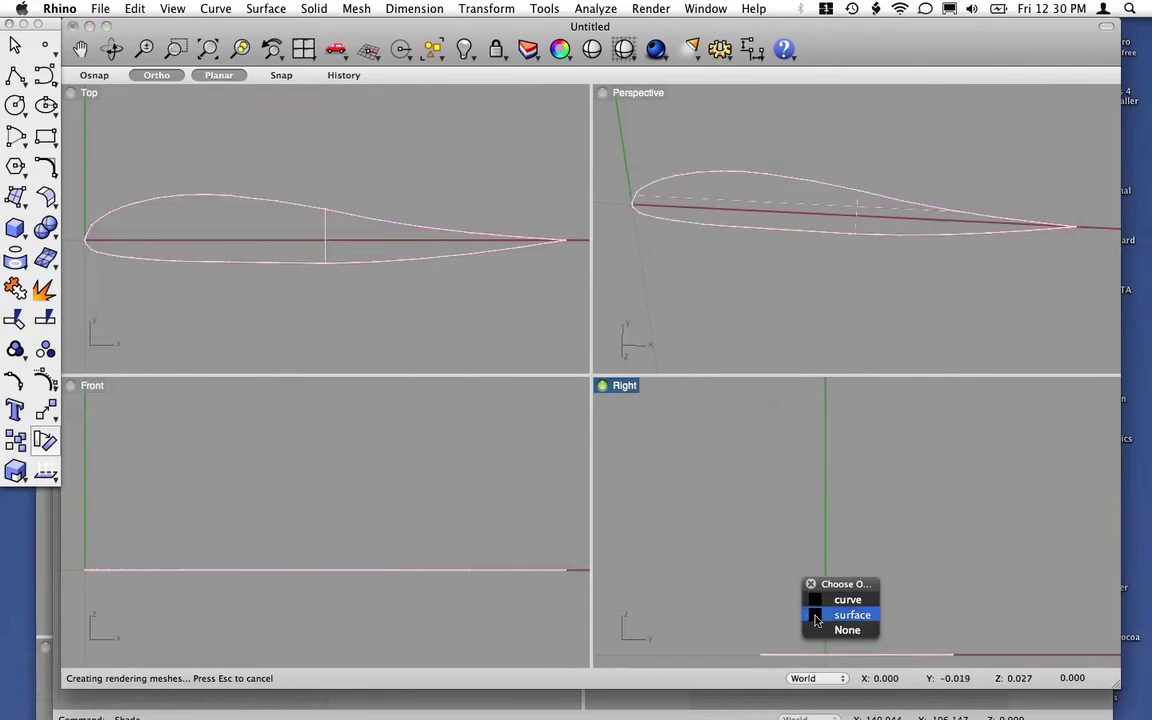
left_click(815, 615)
Extrude the airfoil surface straight up at the default height into a solid wing
left_click(310, 8)
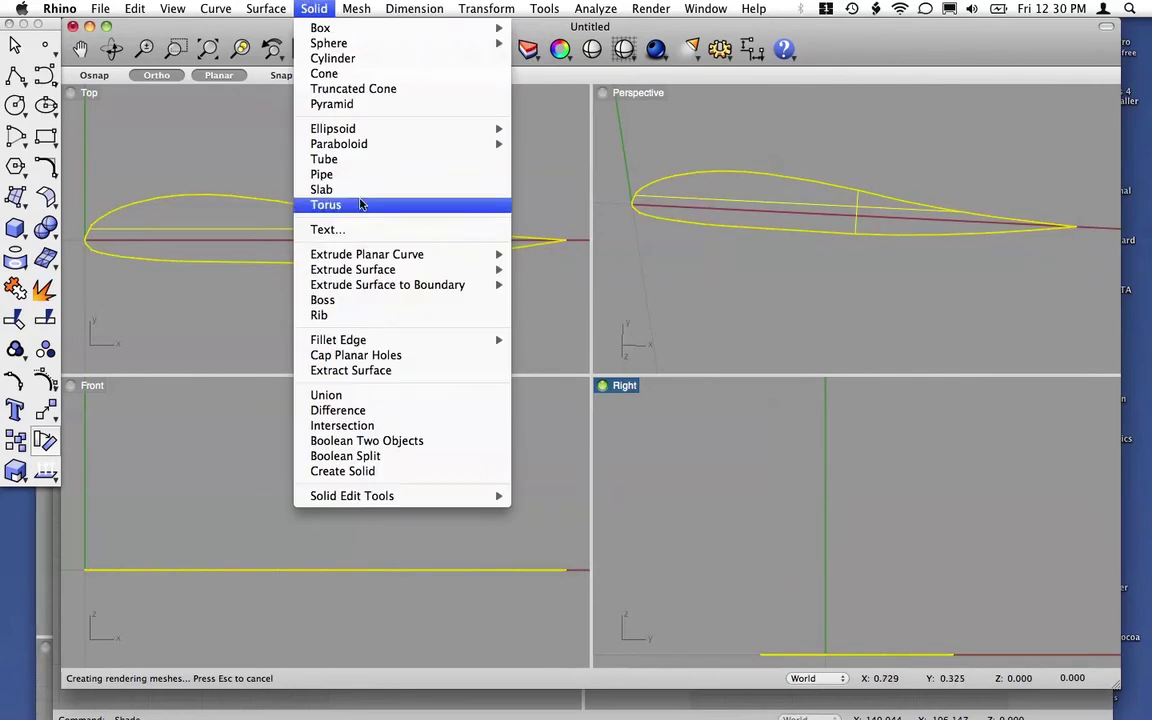
left_click(551, 271)
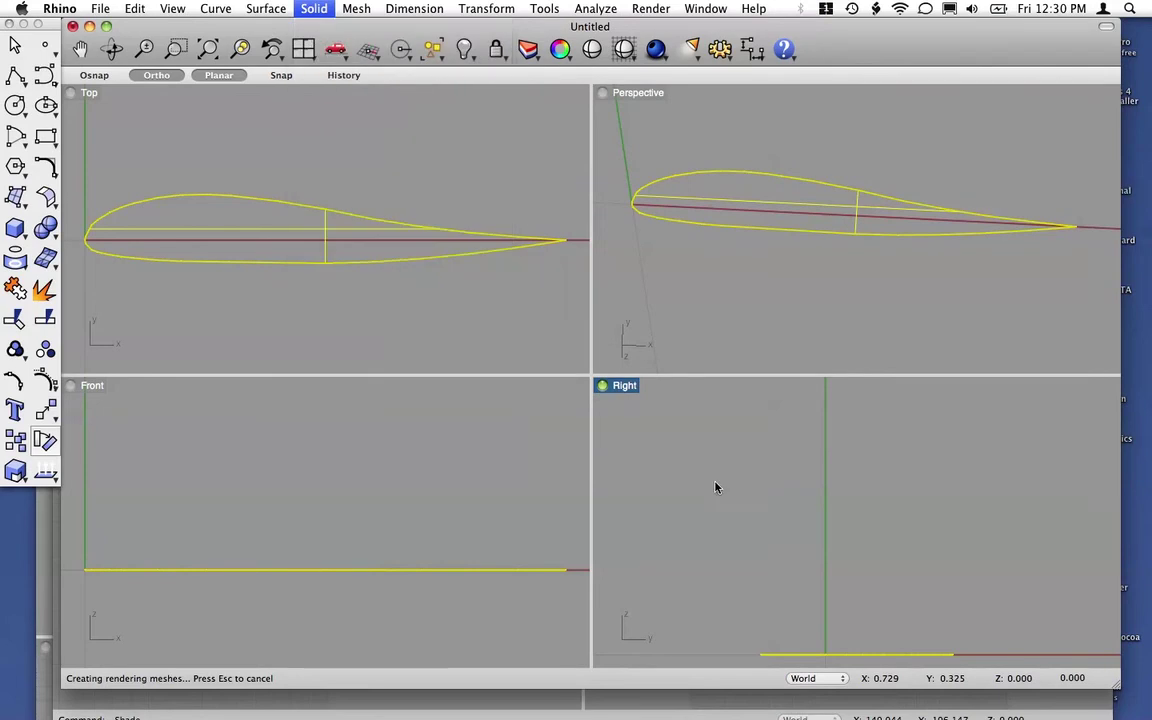
key("Return")
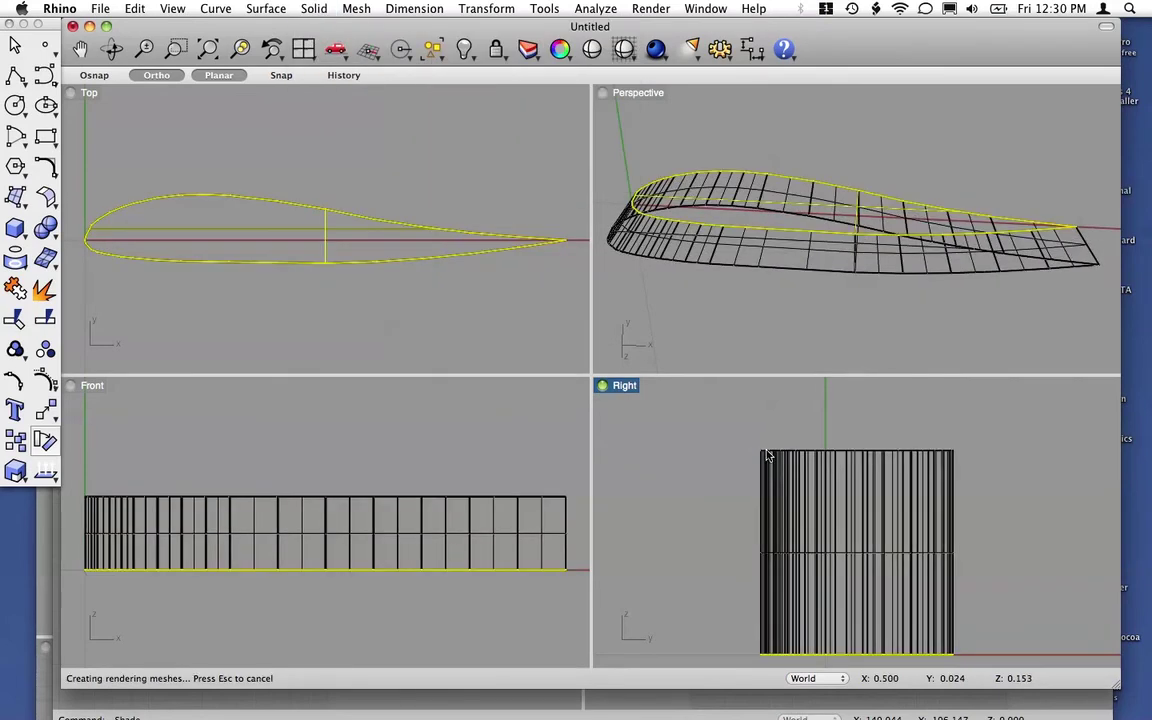
left_click(711, 294)
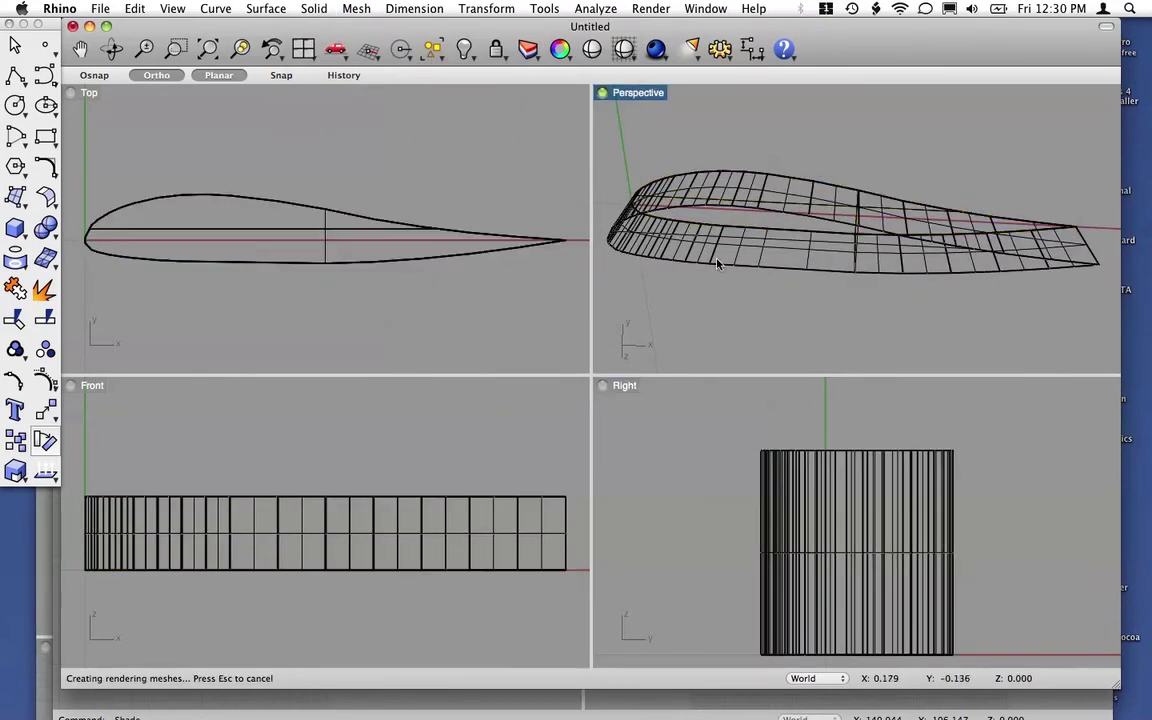
left_click(716, 262)
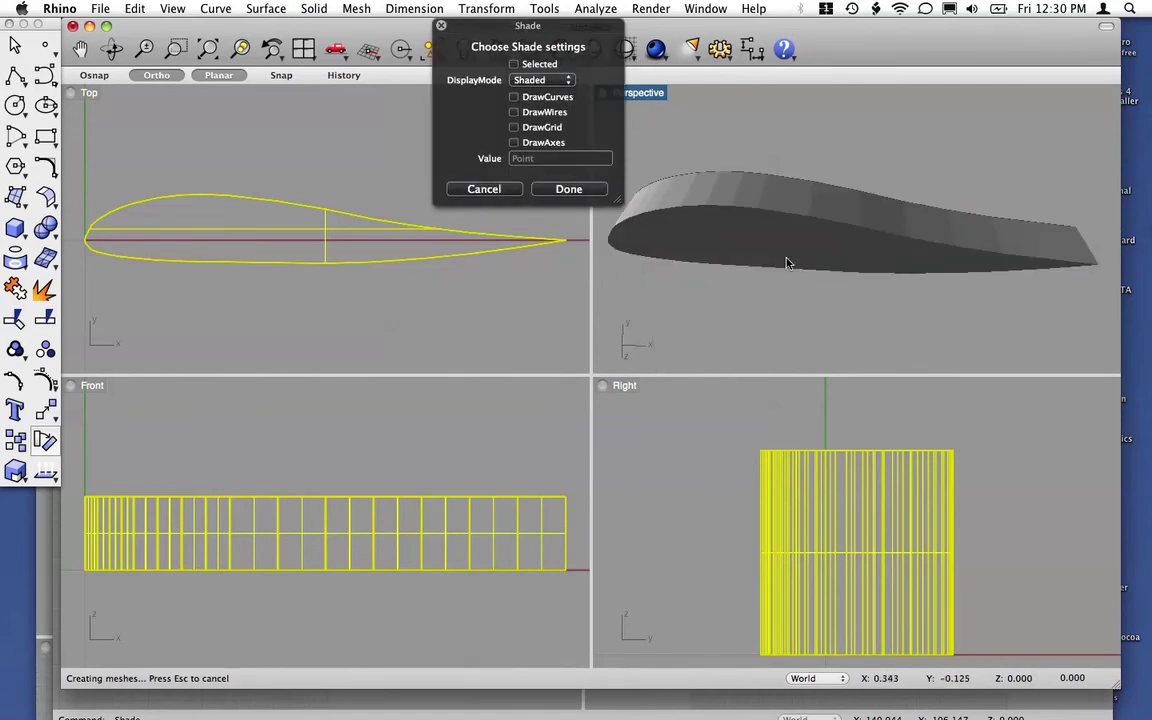
Return to wireframe and drag the extruded wing clear of the airfoil outline
key("Escape")
left_click_drag(772, 262, 787, 305)
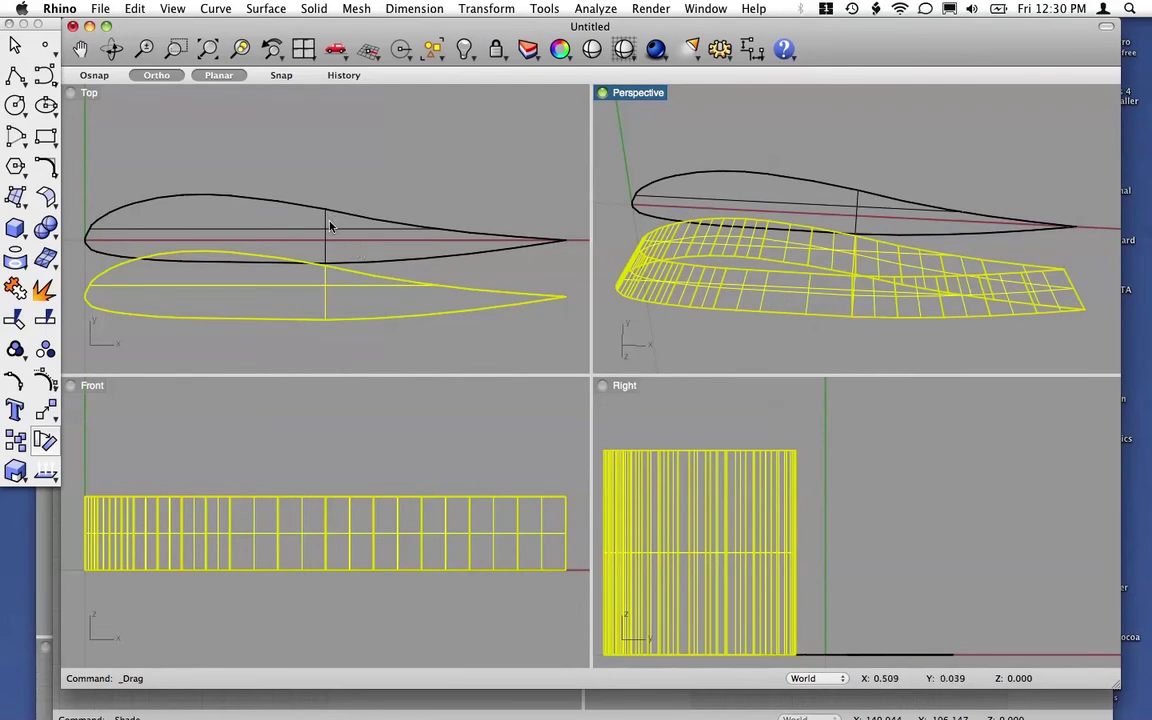
left_click(313, 8)
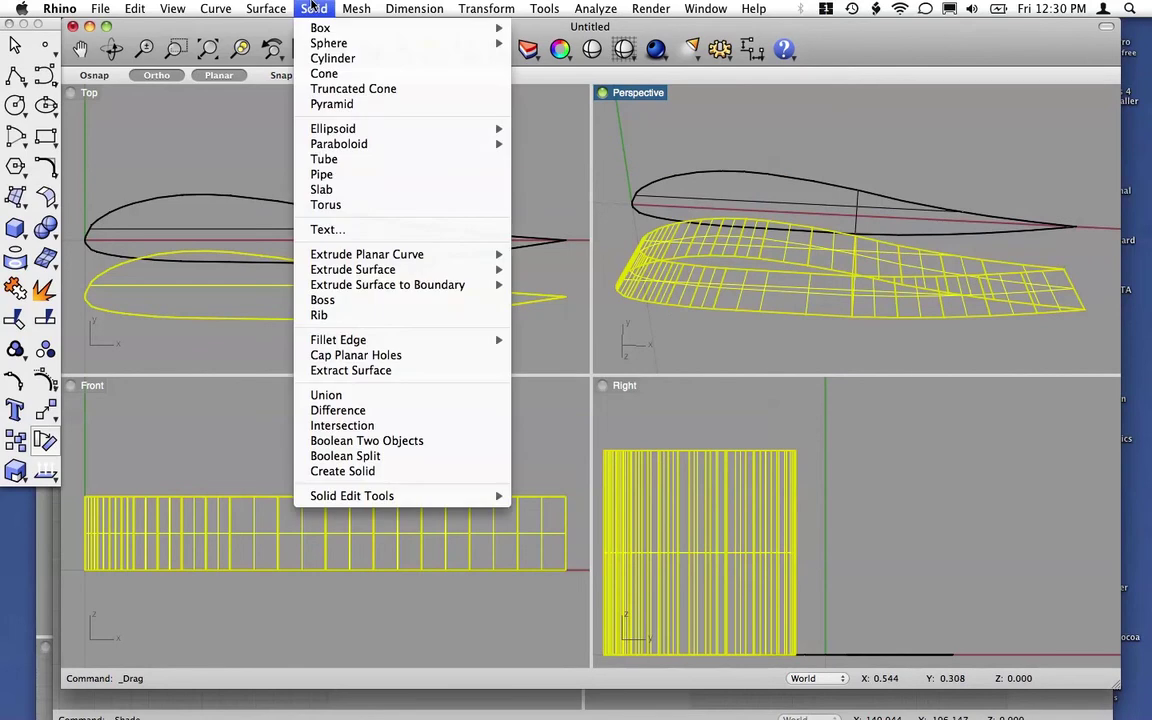
Draw a cylinder centred above the airfoil, setting its radius in Top and height in Front
left_click(333, 58)
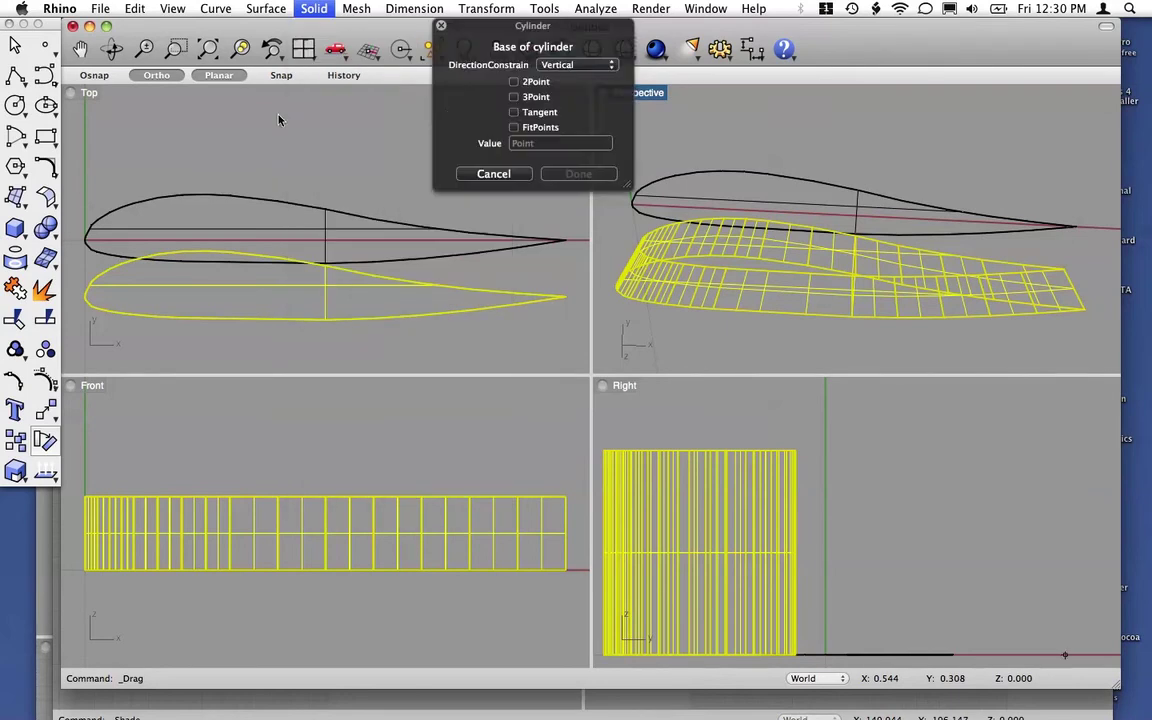
left_click(275, 117)
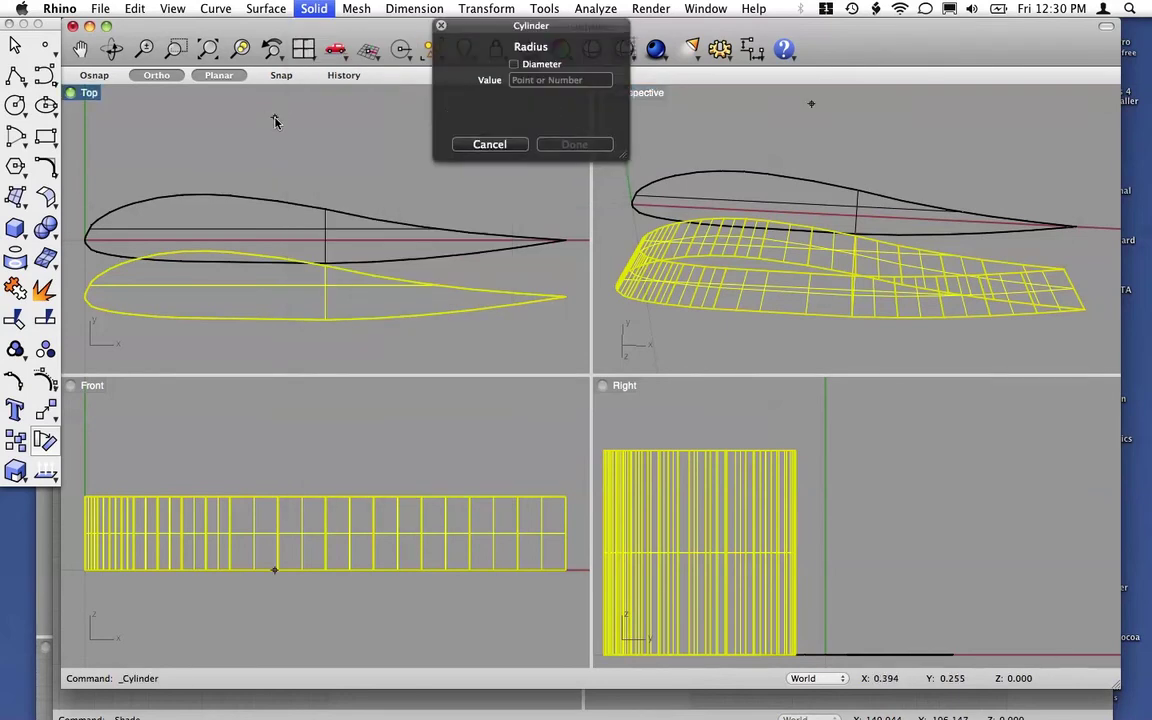
left_click(343, 174)
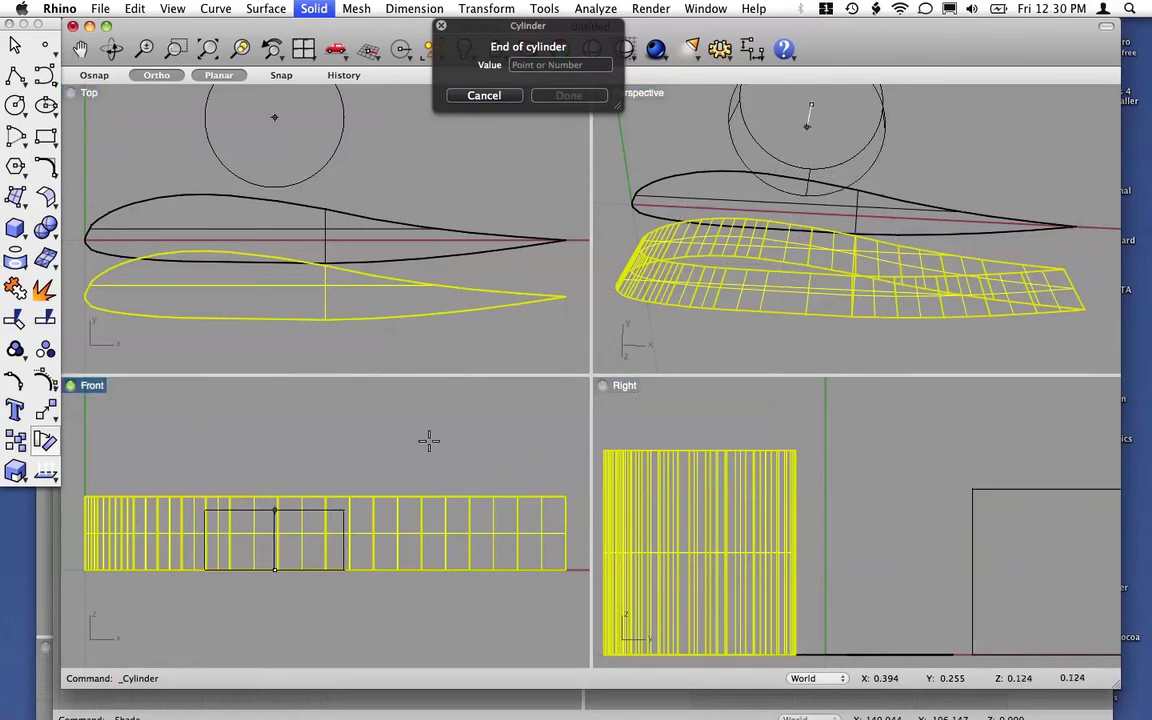
left_click(311, 404)
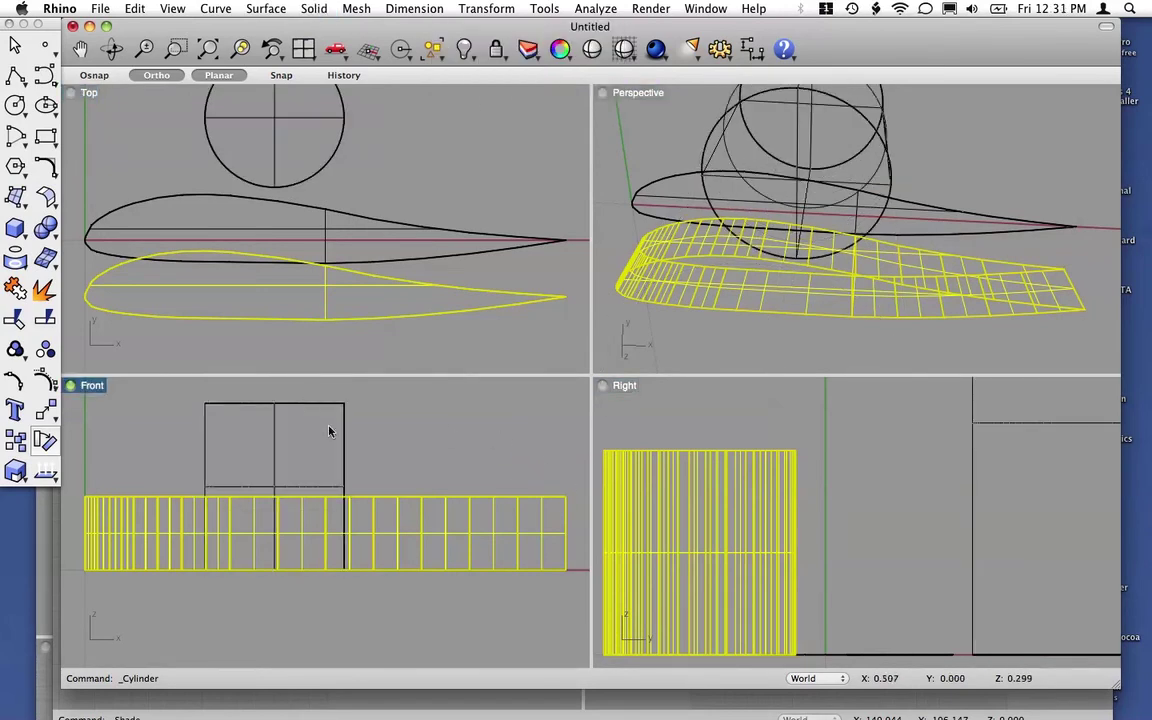
left_click(395, 480)
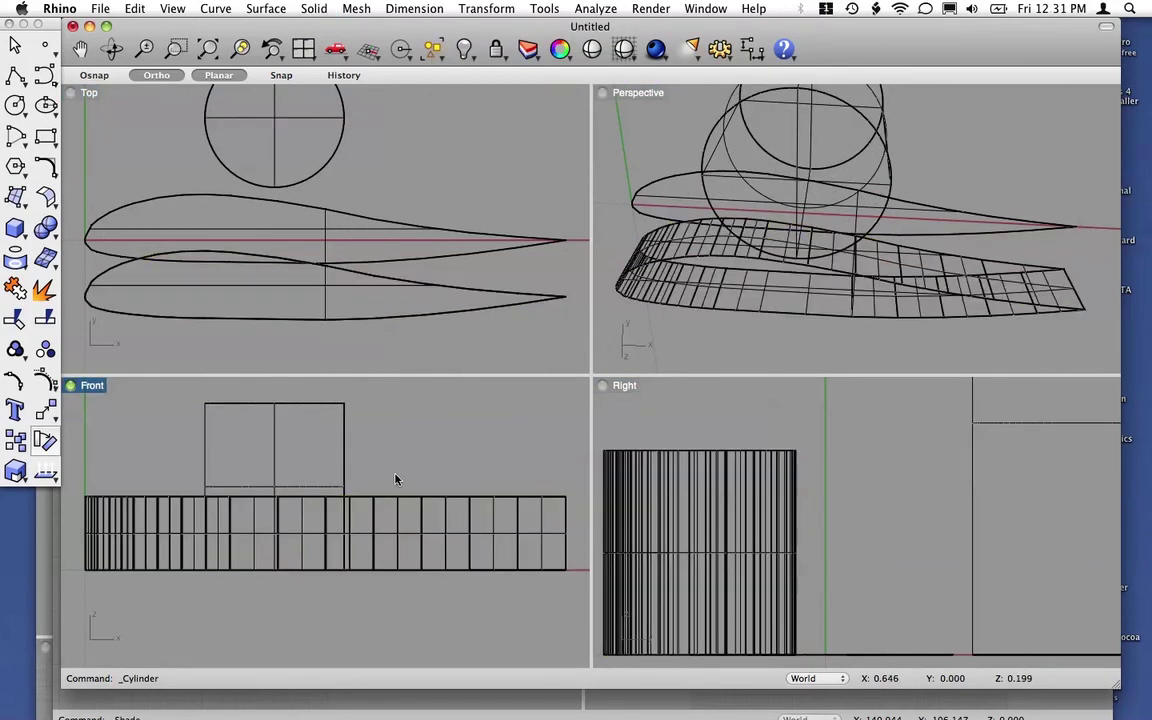
left_click(344, 476)
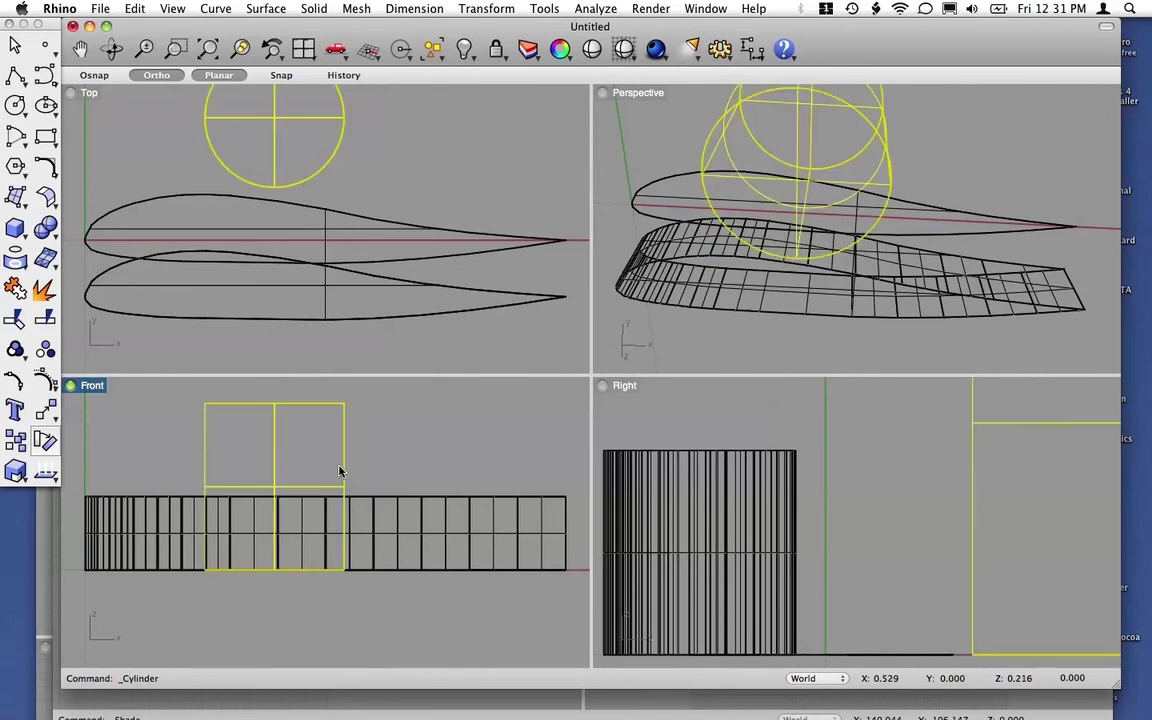
Bring the 787.3dm airliner model window to the front and raise it to show all views
left_click(706, 8)
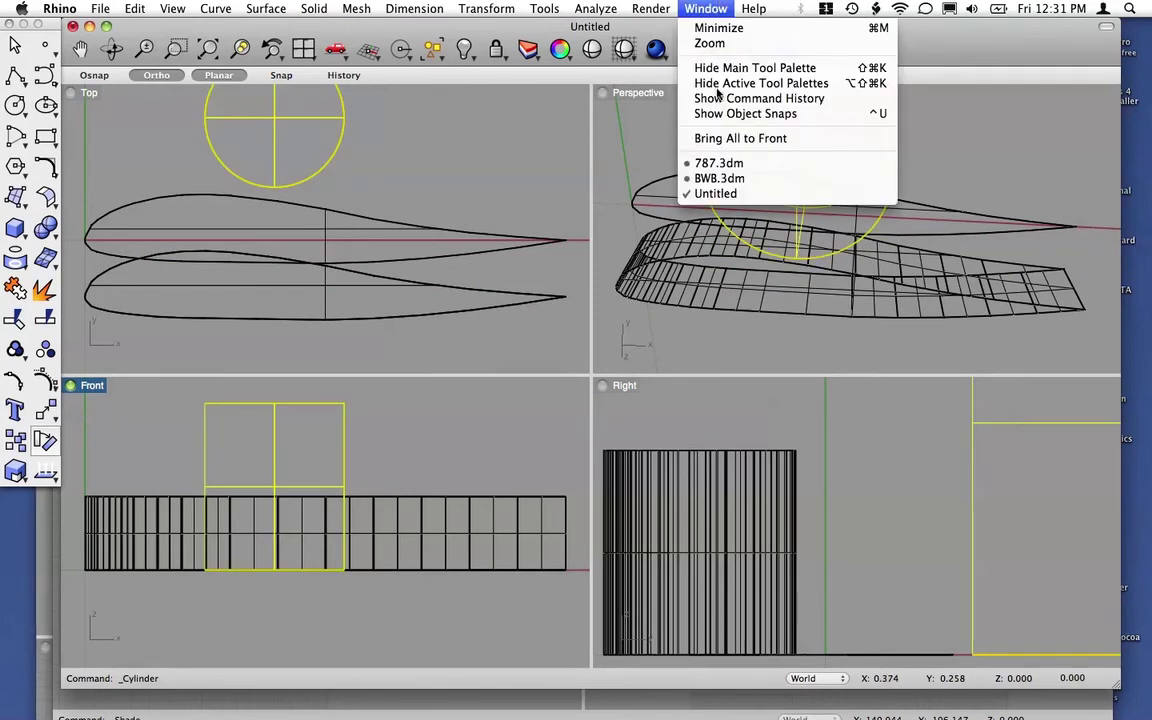
left_click(714, 165)
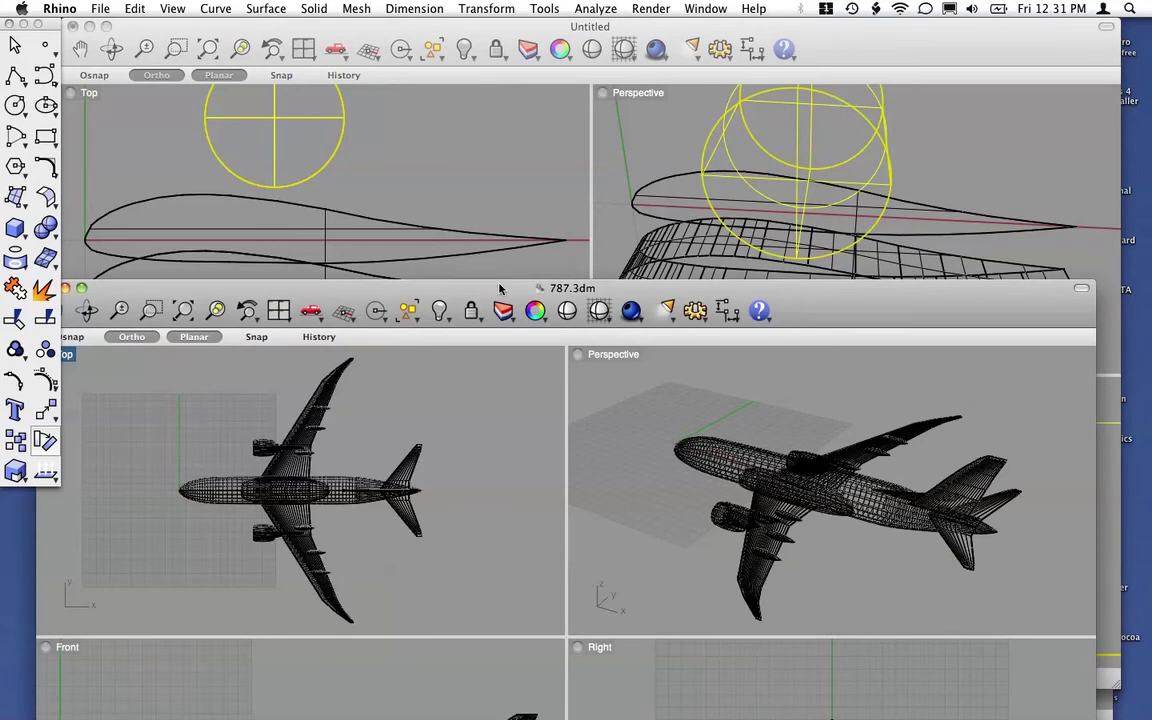
left_click_drag(500, 288, 504, 4)
Switch to the BWB.3dm blended-wing-body model and raise its window to show it fully
left_click(706, 8)
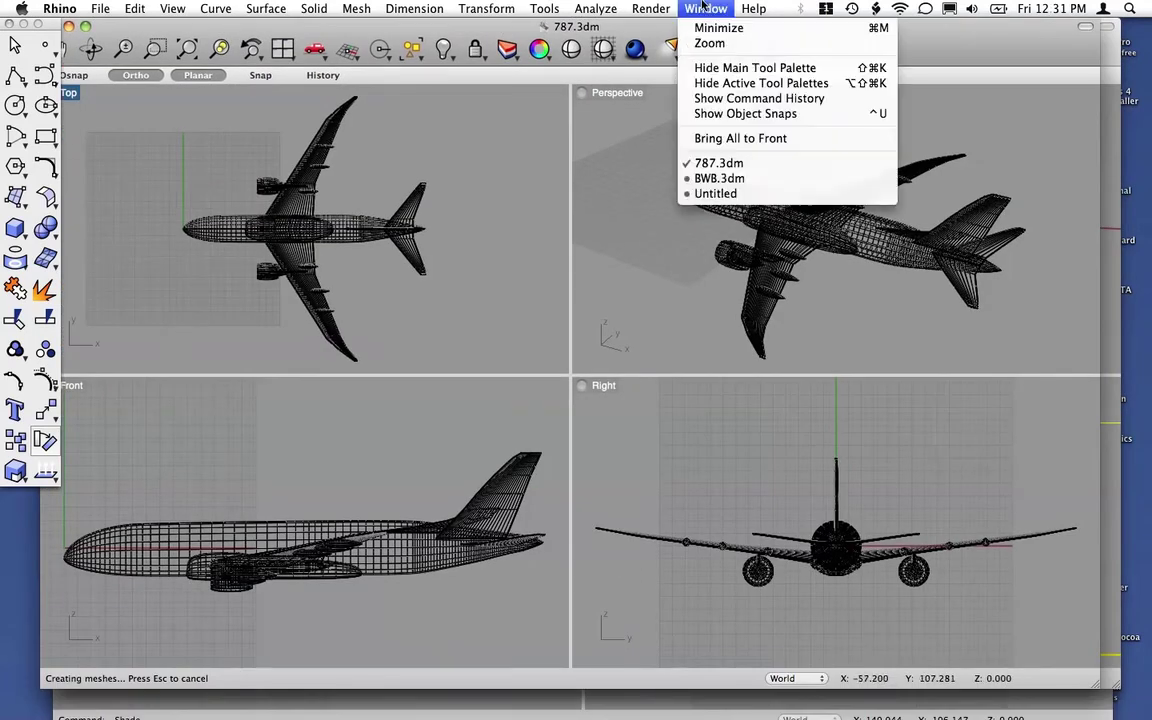
left_click(725, 184)
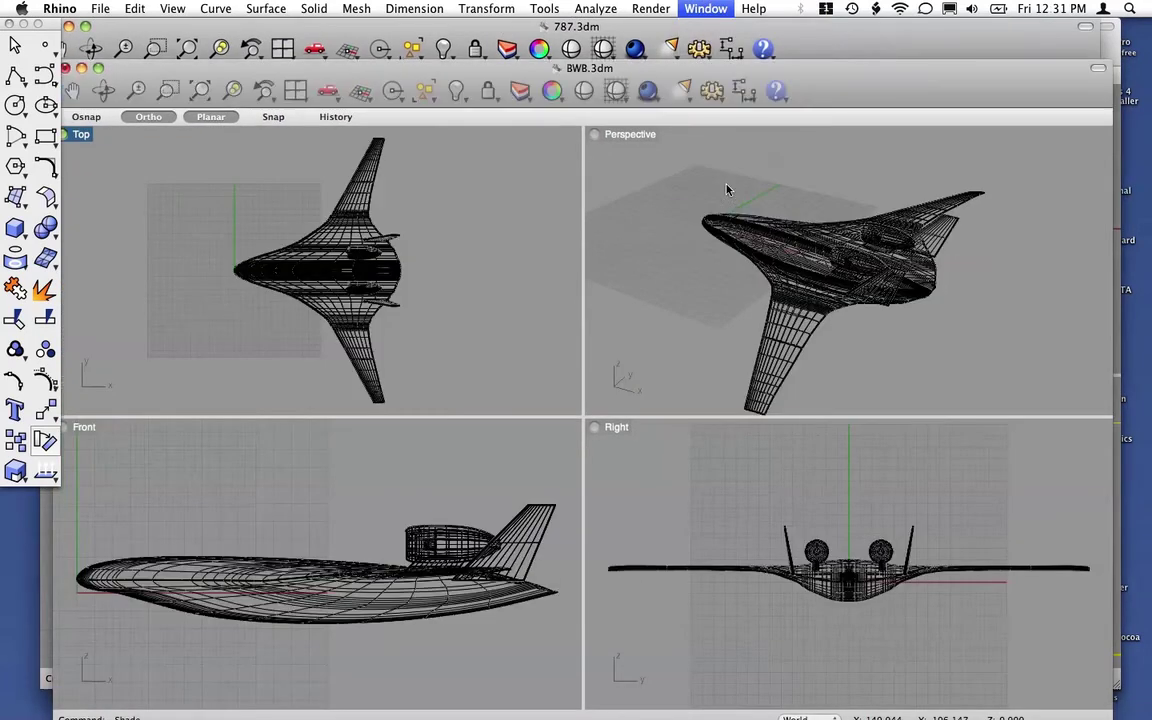
left_click_drag(478, 58, 475, 31)
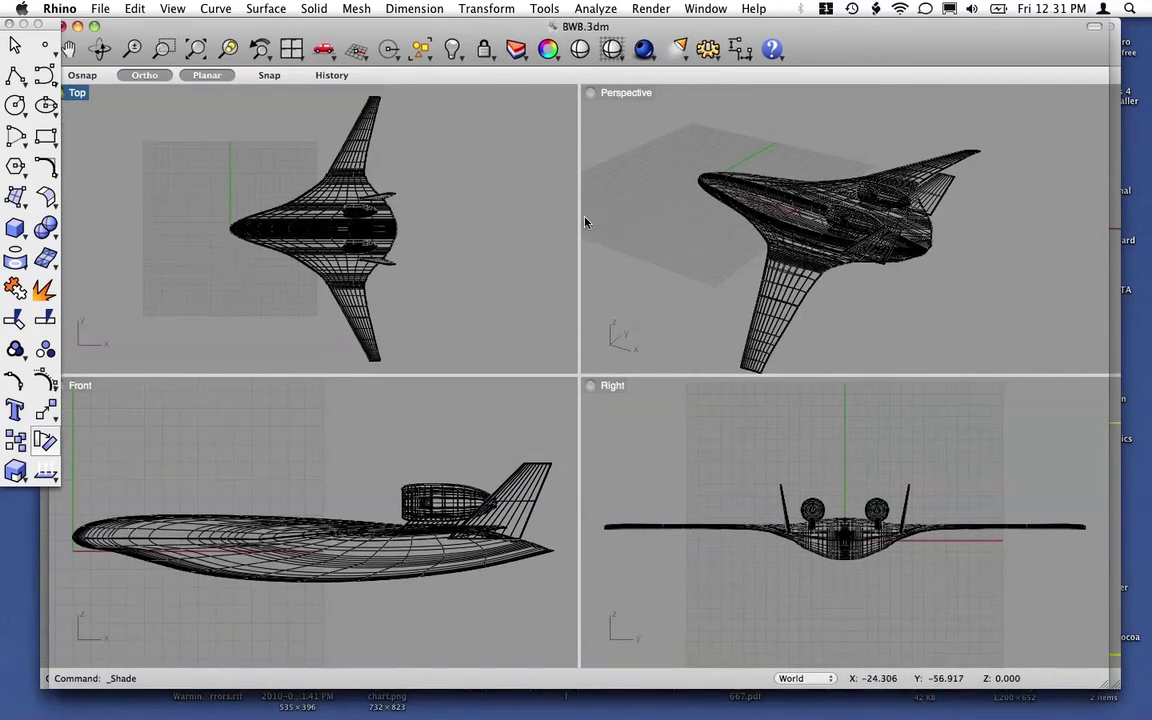